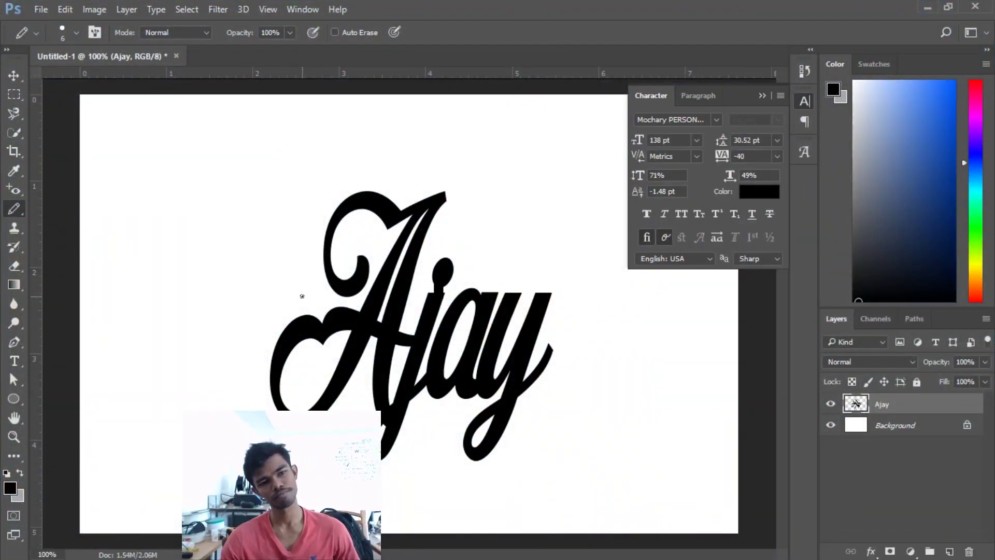
Create a new 3 x 2 inch RGB document at 300 pixels/inch with a white background and artboards enabled.
right_click(222, 58)
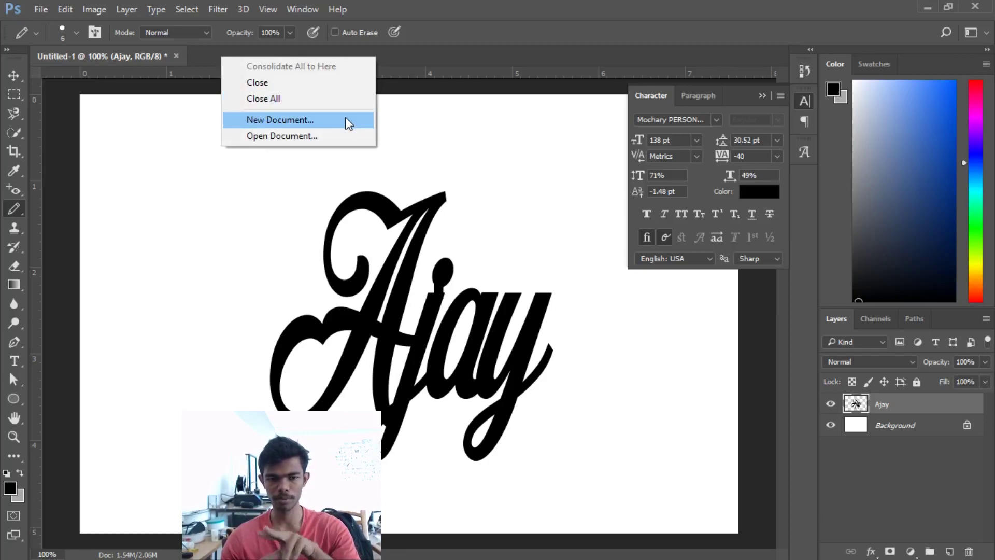
click(280, 120)
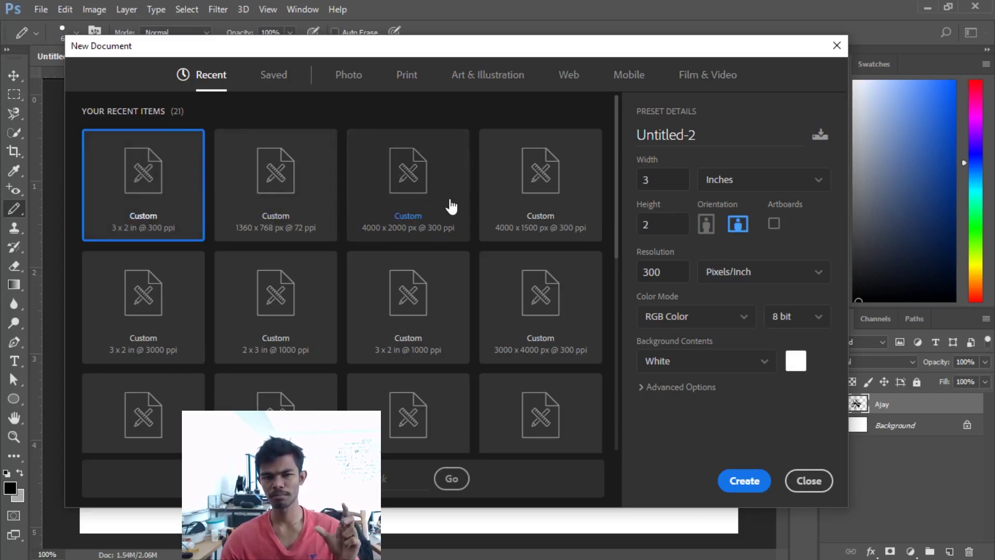
click(773, 223)
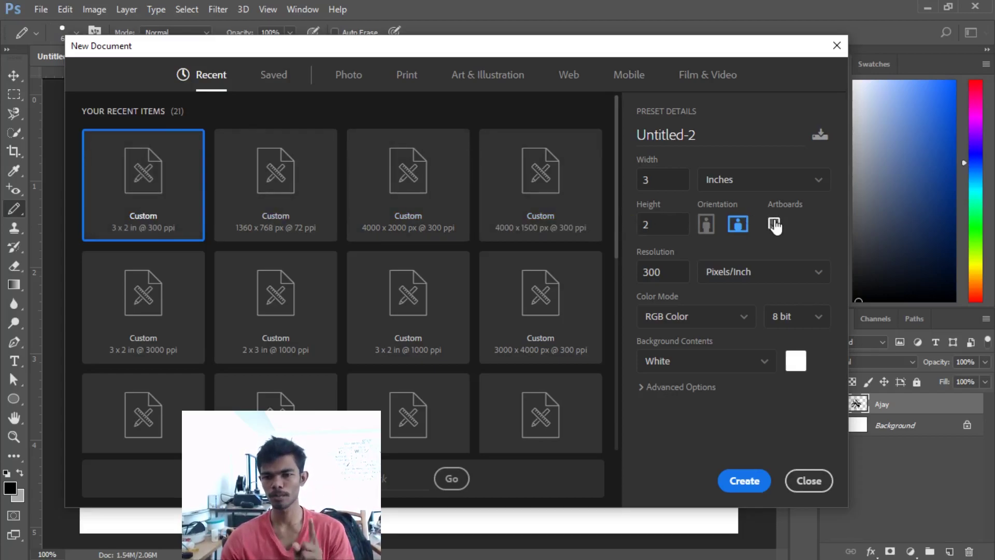
click(746, 482)
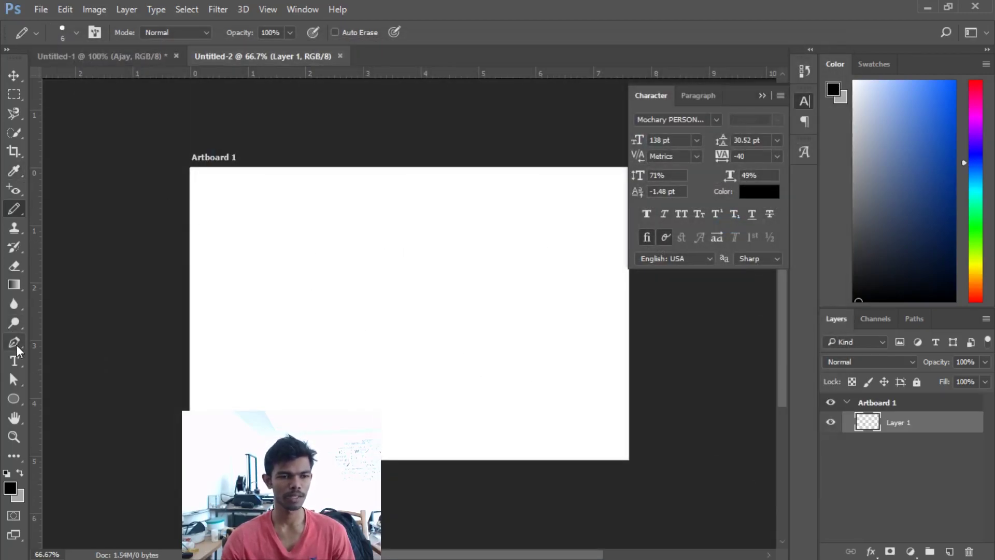
Add a text box spanning most of Artboard 1 and enter the same name as in the first document.
click(14, 360)
drag(207, 188, 615, 439)
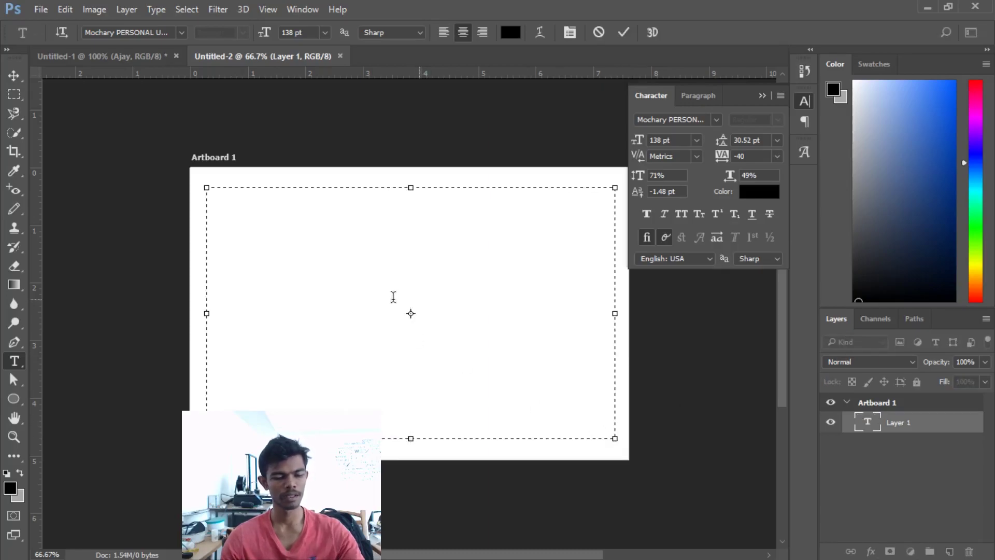
text(Ajay)
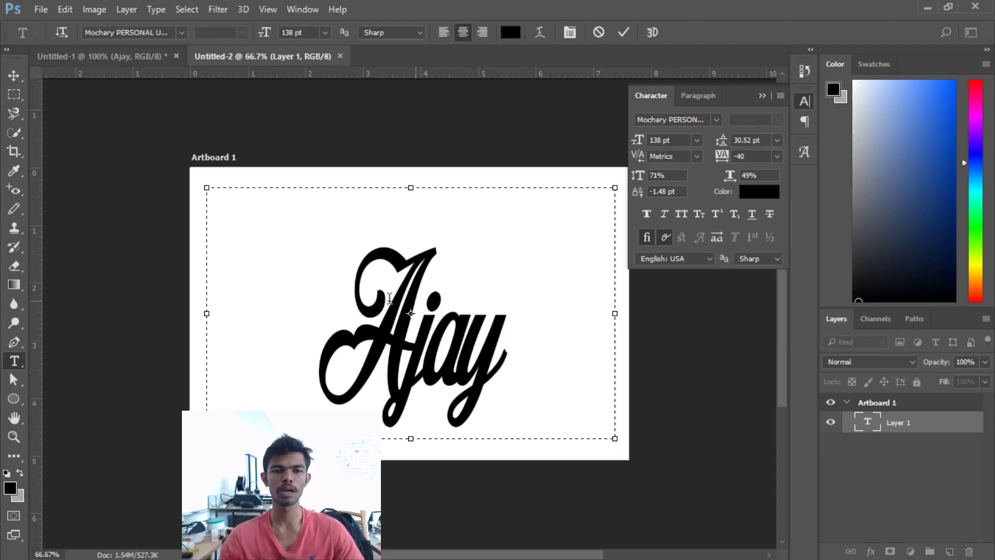
Select the whole name in the text box and set its character tracking to -80.
click(570, 37)
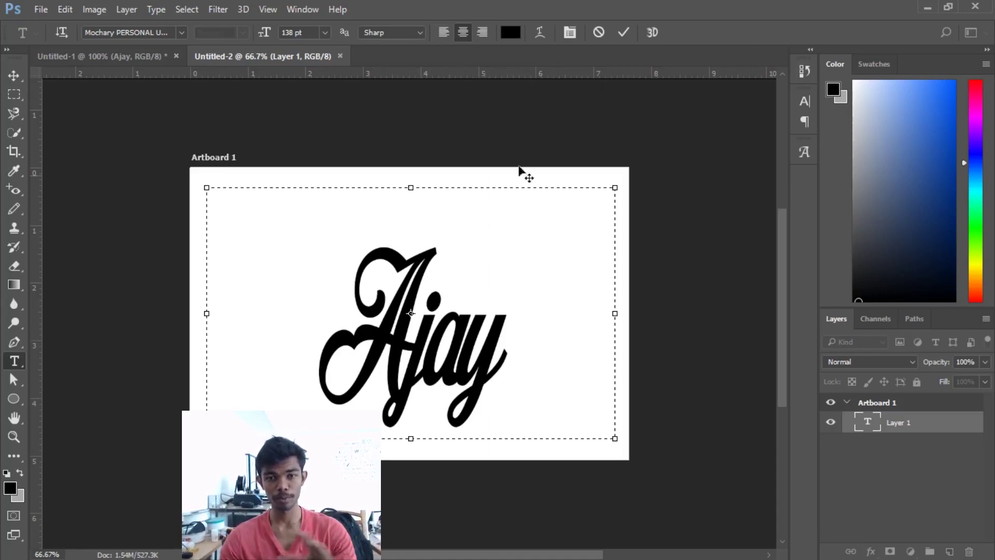
click(570, 34)
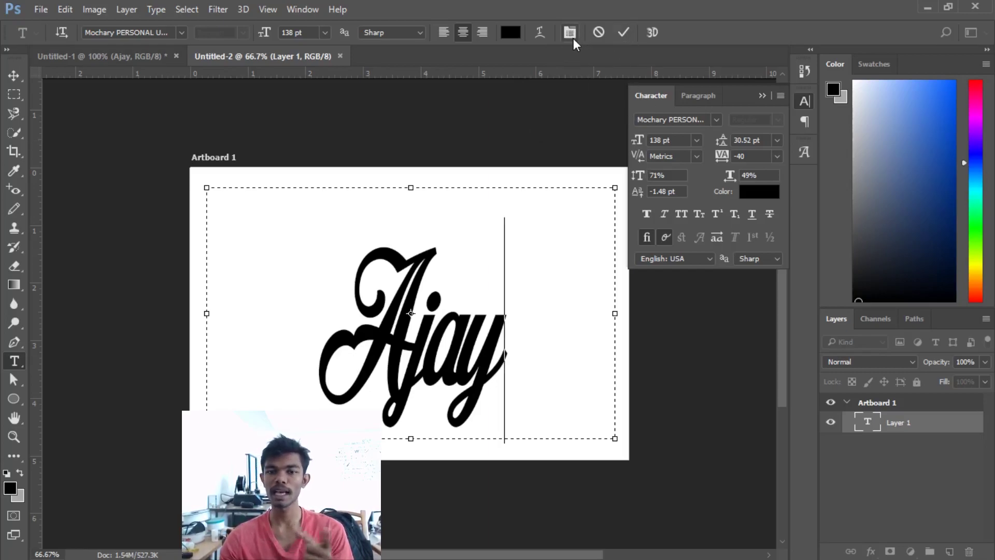
key(ctrl+a)
double_click(754, 158)
text(-80)
key(Return)
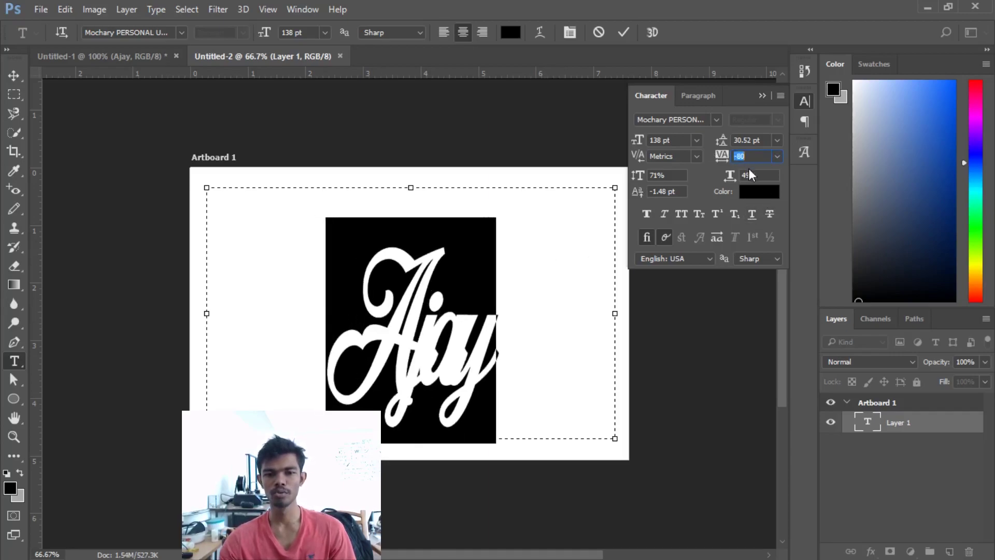
Widen the letter spacing of the selected name by raising its tracking to 100.
key(Up)
key(Up)
key(Up)
key(Up)
key(Up)
key(Up)
key(Up)
key(Up)
key(Up)
key(Up)
key(Up)
key(Up)
key(Up)
key(Up)
key(Up)
key(Up)
key(Up)
key(Up)
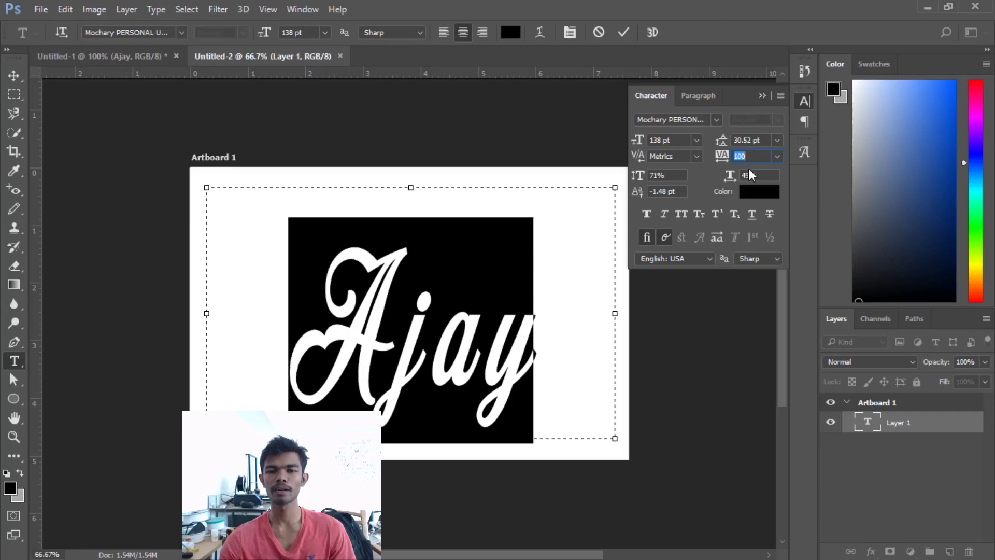
Try tracking values of 0 and 120 on the selected name.
text(0)
key(Return)
text(80)
key(Return)
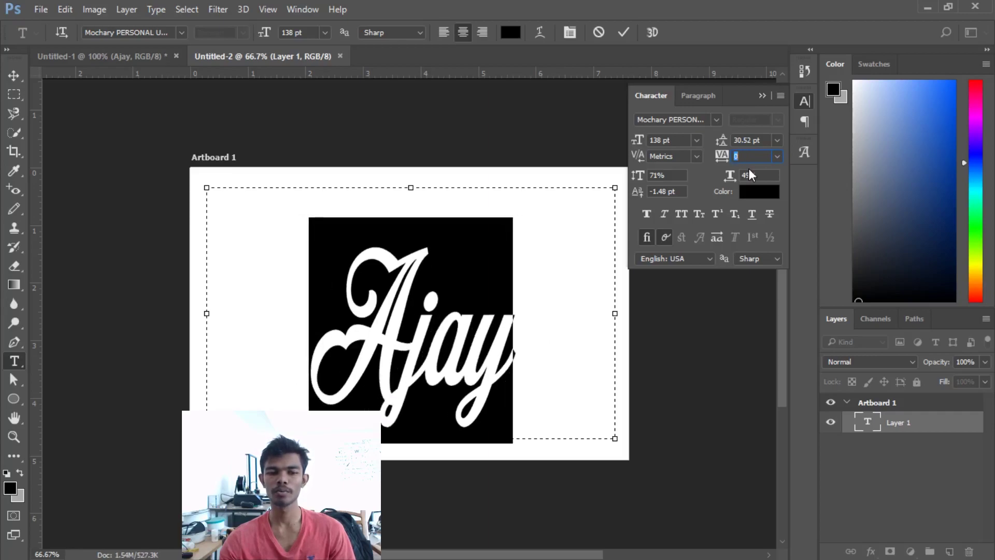
key(Up)
key(Up)
key(Up)
key(Up)
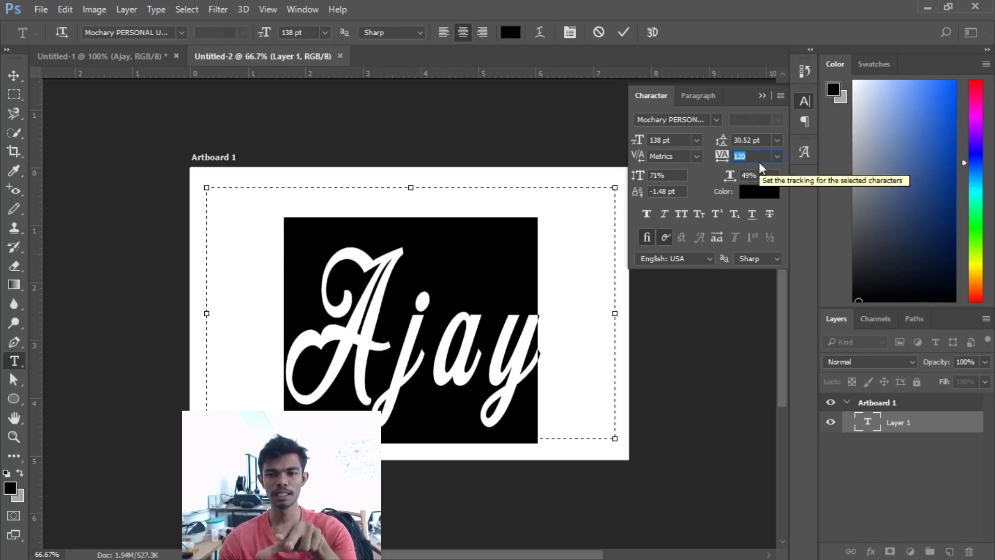
Reduce the name's tracking to -20 so the letters touch, and commit the text.
key(Down)
key(Down)
key(Down)
key(Down)
key(Down)
key(Down)
key(Down)
key(Down)
key(Down)
key(Down)
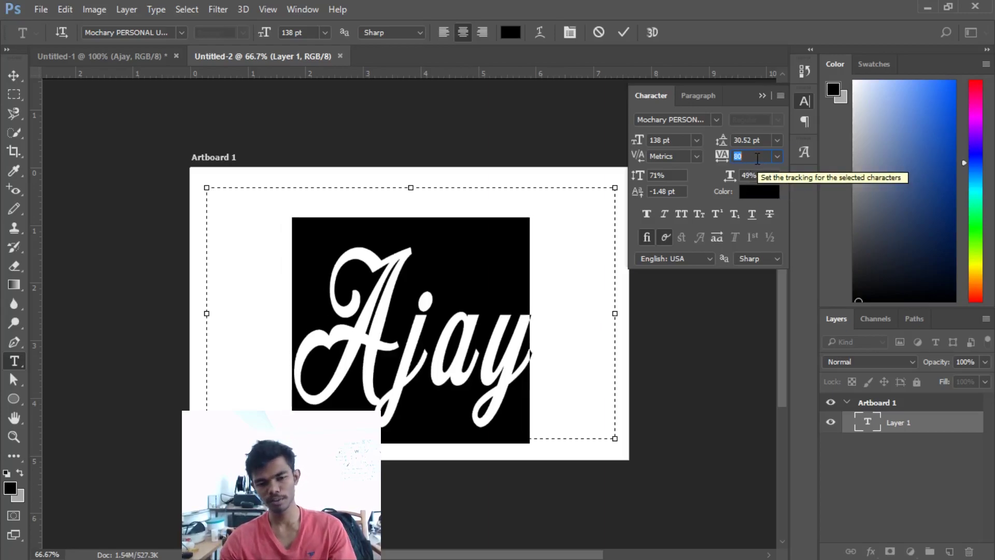
key(Down)
key(Down)
key(Down)
key(Down)
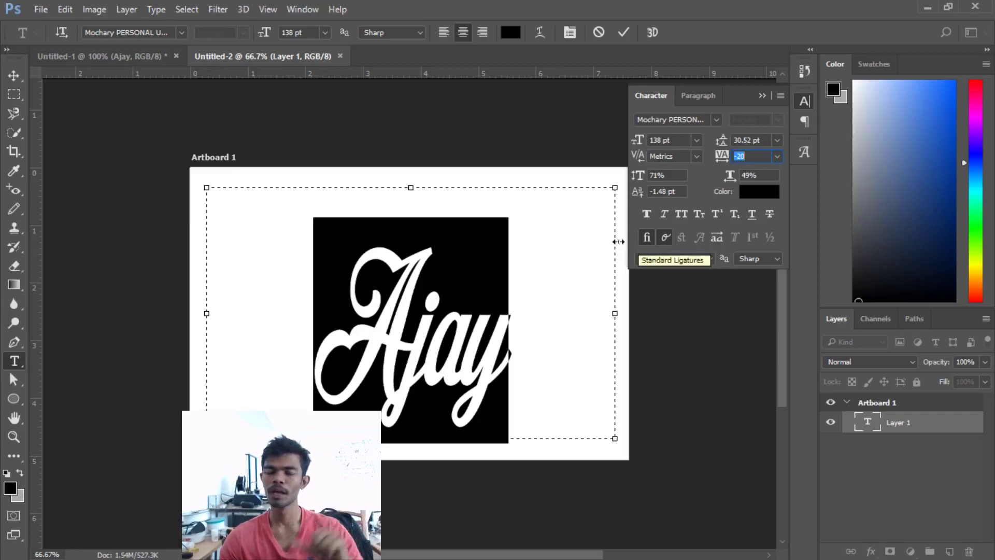
click(625, 33)
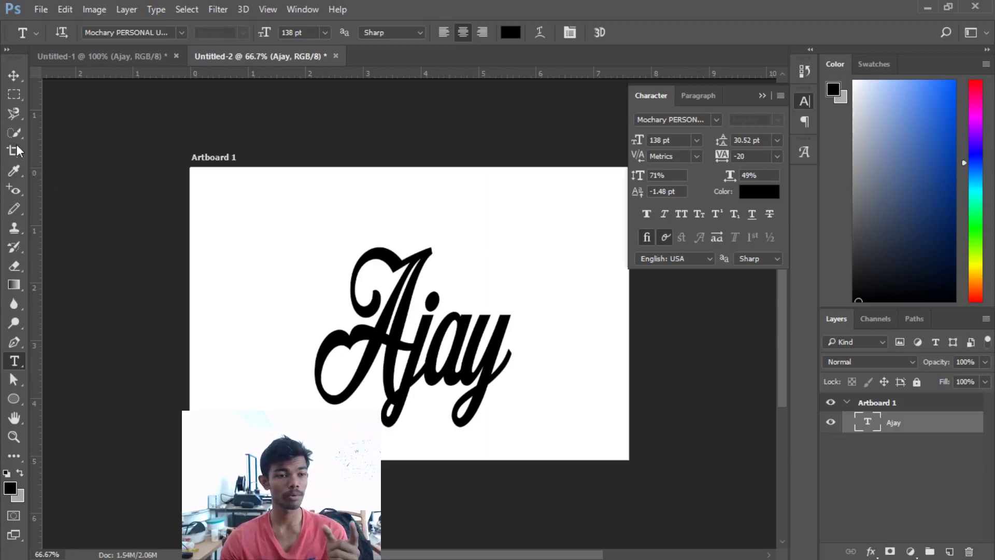
Rasterize the name layer and use the Pencil tool to connect the dot of the j to its stem.
click(14, 208)
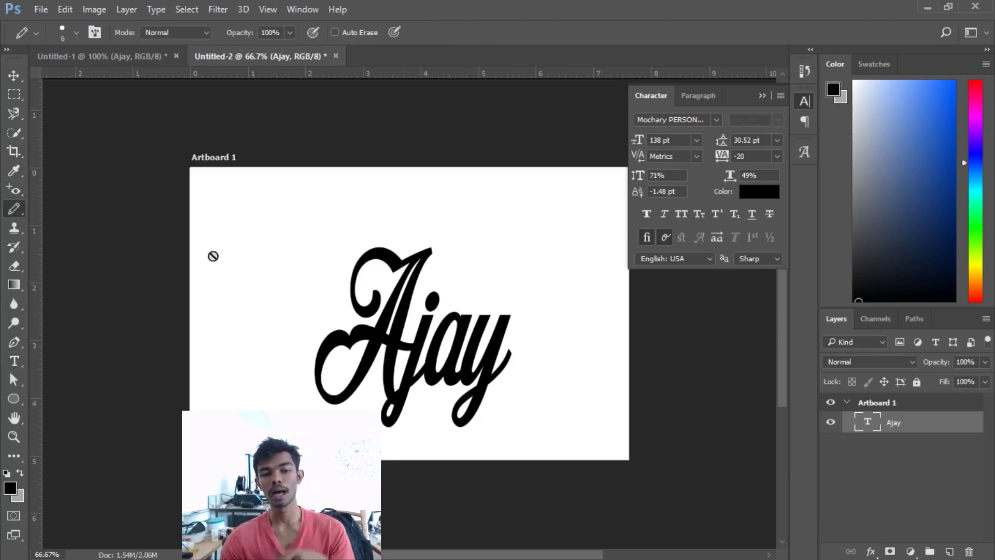
click(442, 300)
click(469, 233)
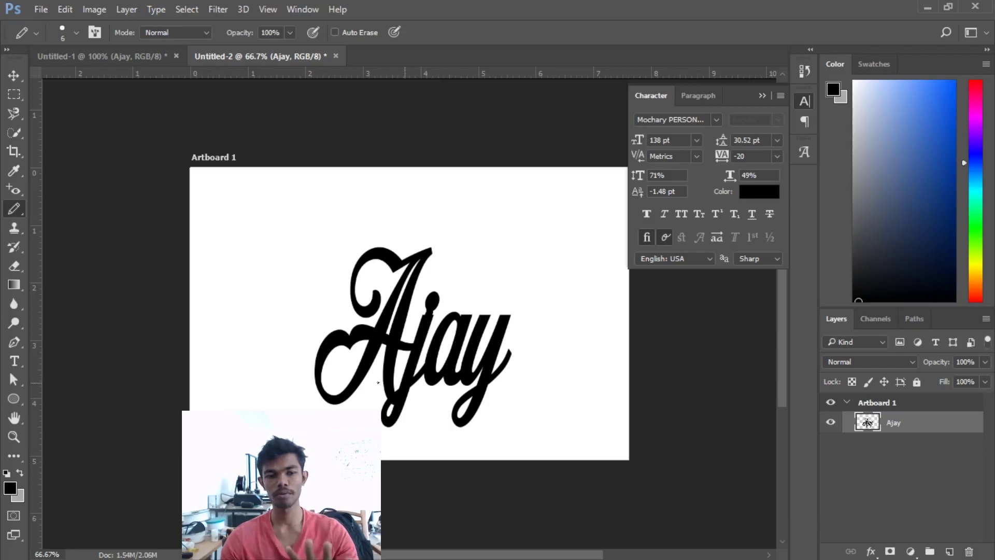
Go back to the Untitled-1 document, then switch to the desktop and view the saved image of the name.
click(155, 57)
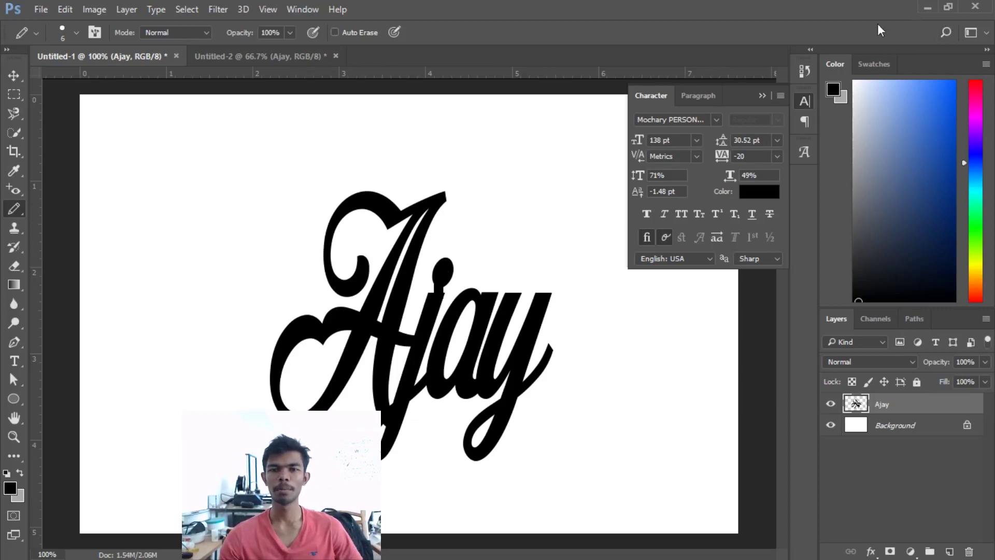
click(41, 9)
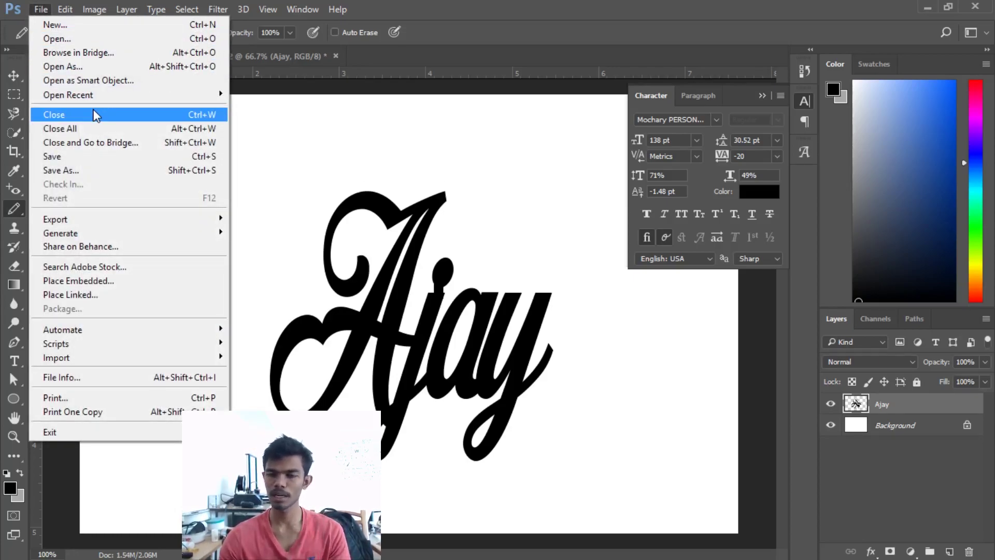
click(928, 7)
click(928, 7)
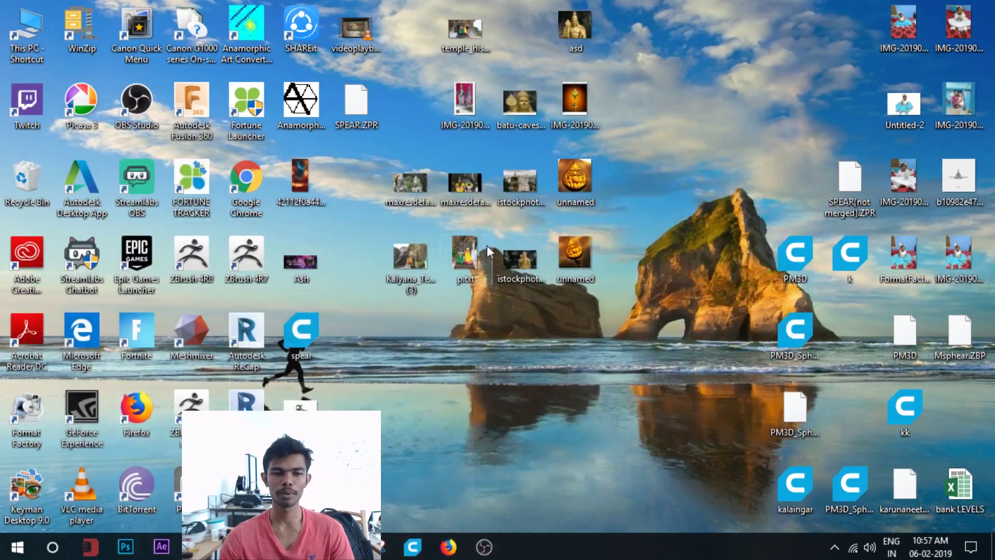
double_click(300, 403)
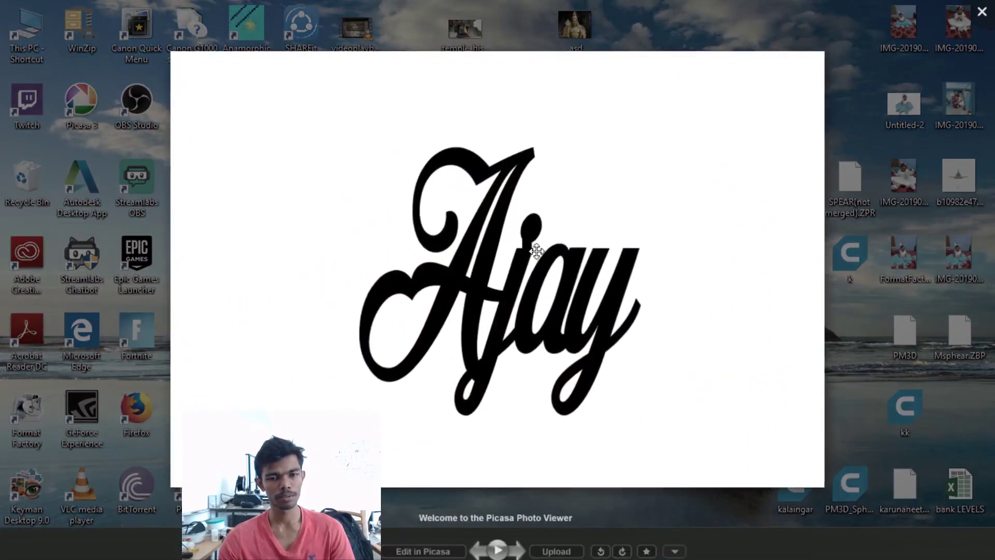
click(983, 7)
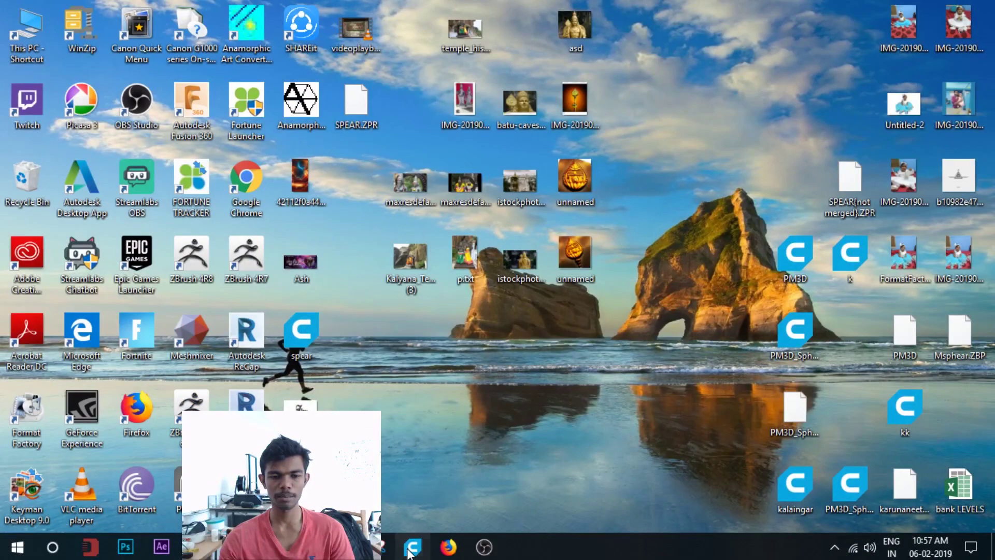
Launch Ultimaker Cura, then switch to Firefox and open the Tinkercad dashboard as the only tab.
click(404, 551)
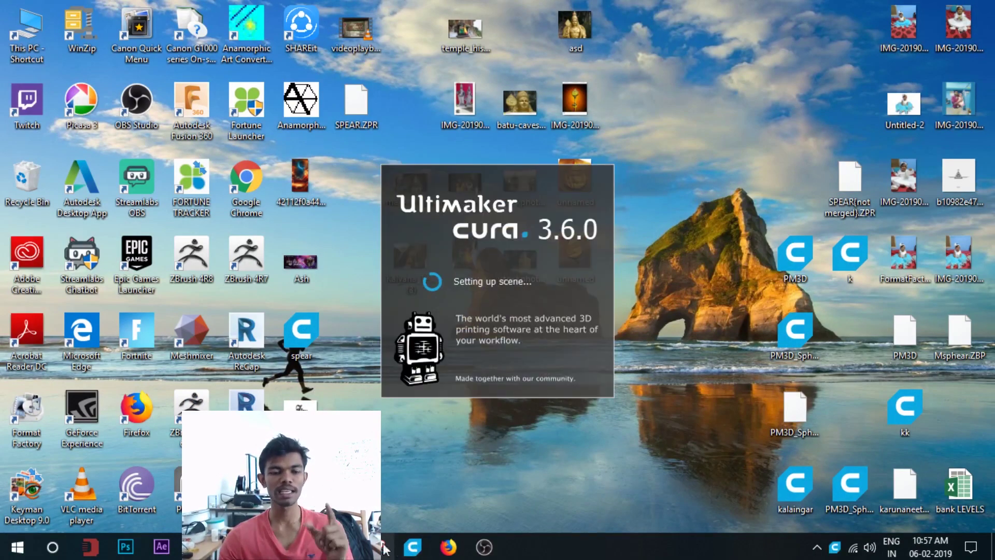
click(455, 553)
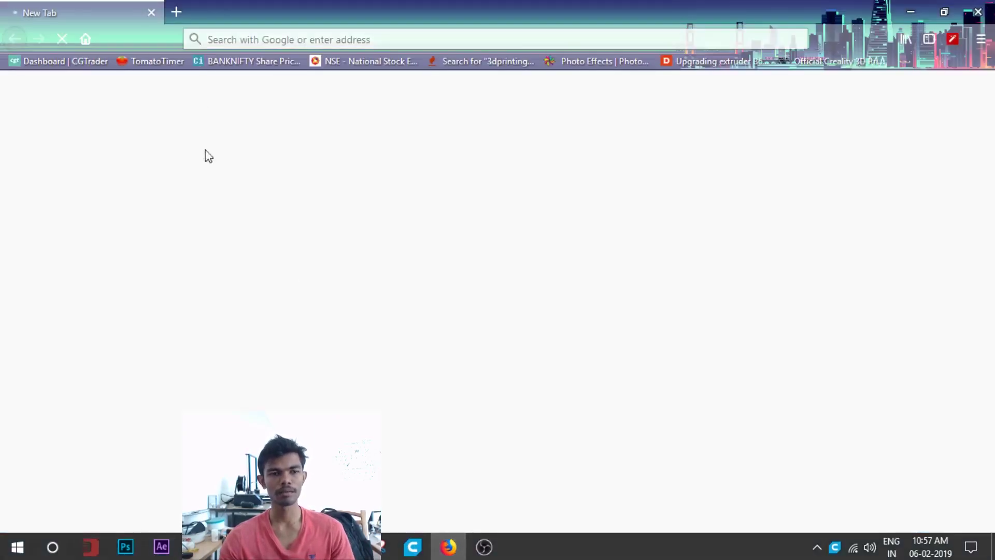
click(180, 13)
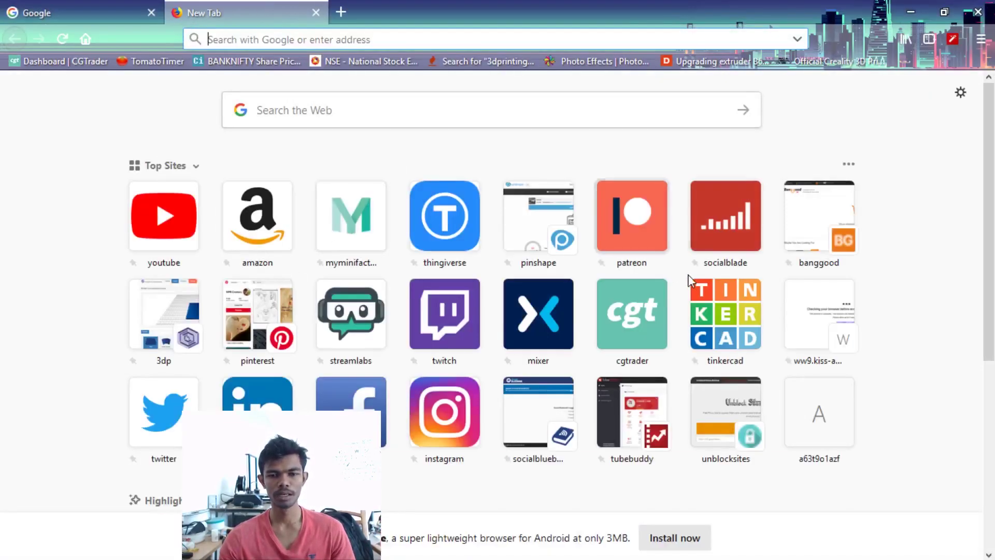
click(726, 314)
click(151, 13)
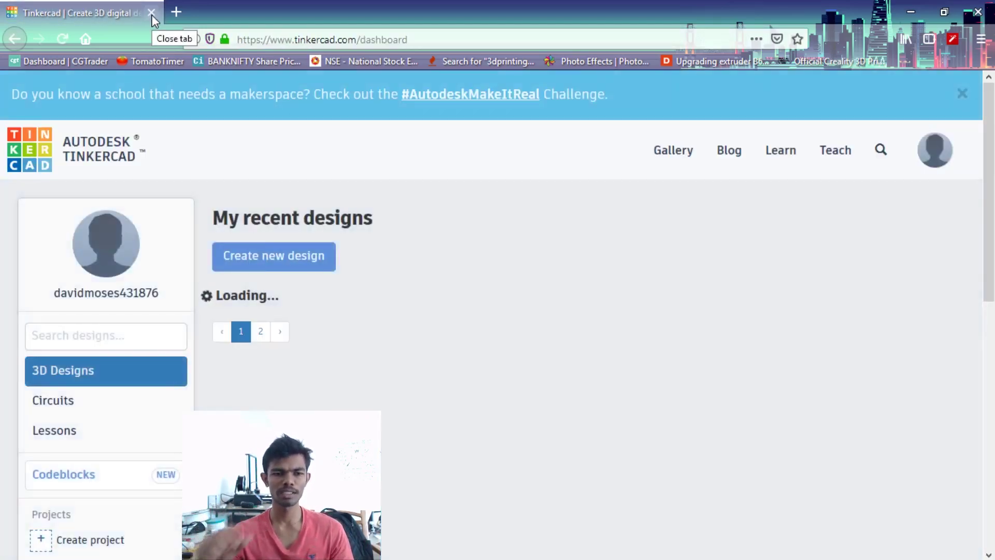
Find the design named "nice" among the recent Tinkercad designs and open it for editing.
scroll(511, 275, down, 9)
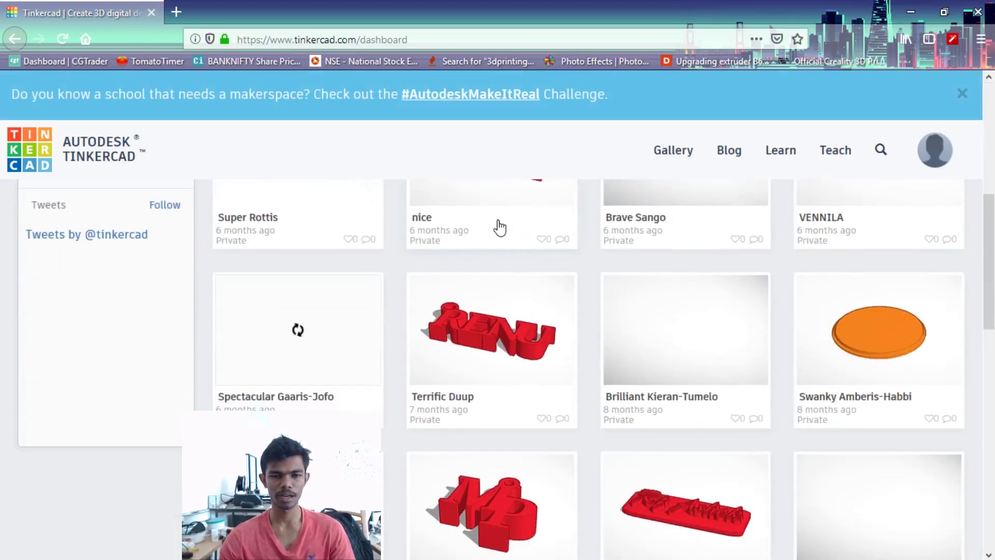
scroll(498, 225, up, 5)
click(502, 413)
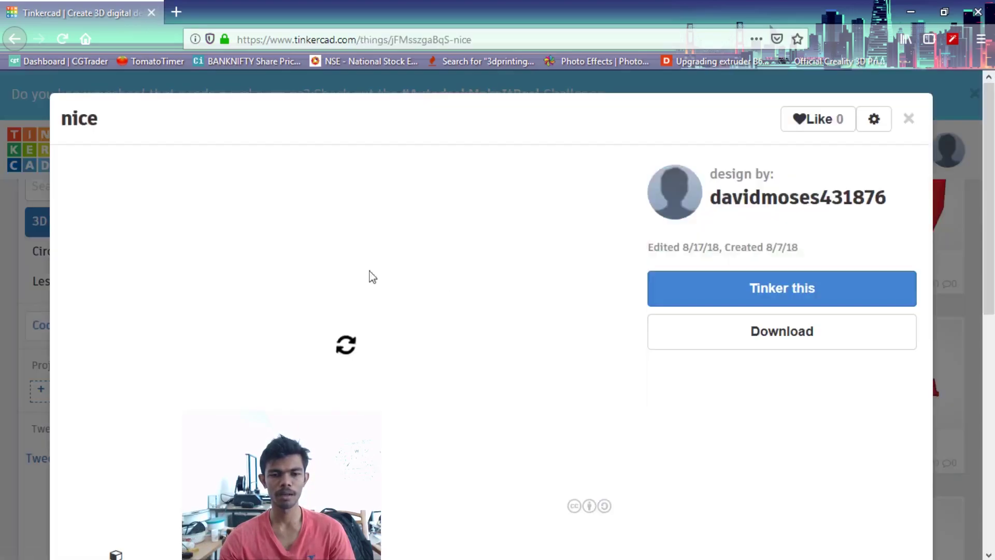
click(751, 294)
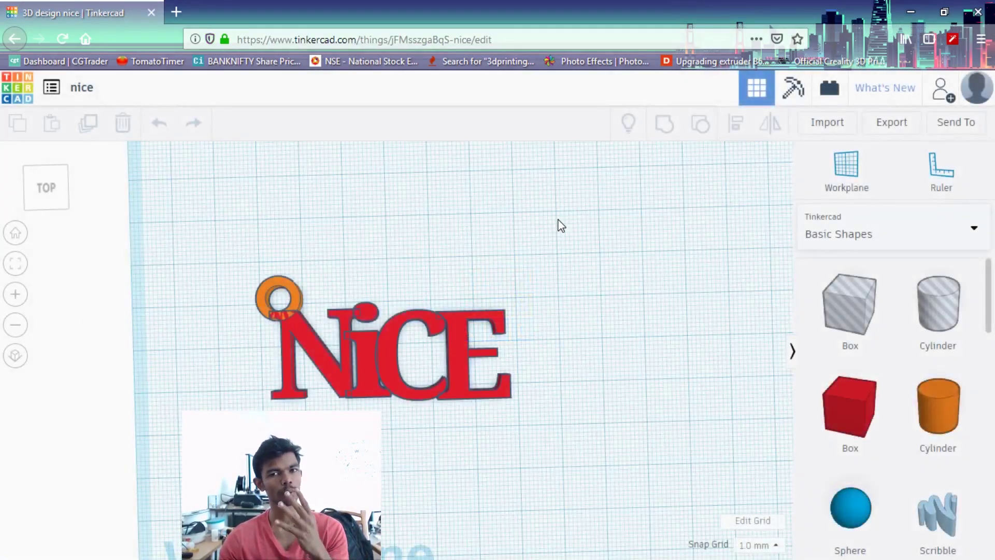
Examine the font choices available for the letter E in the NiCE keychain, then deselect it.
click(459, 359)
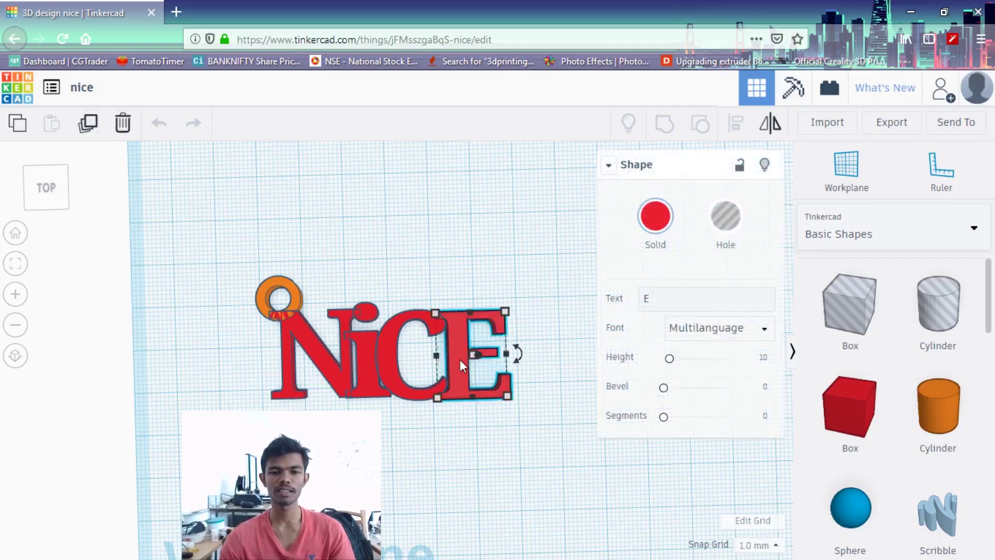
click(695, 331)
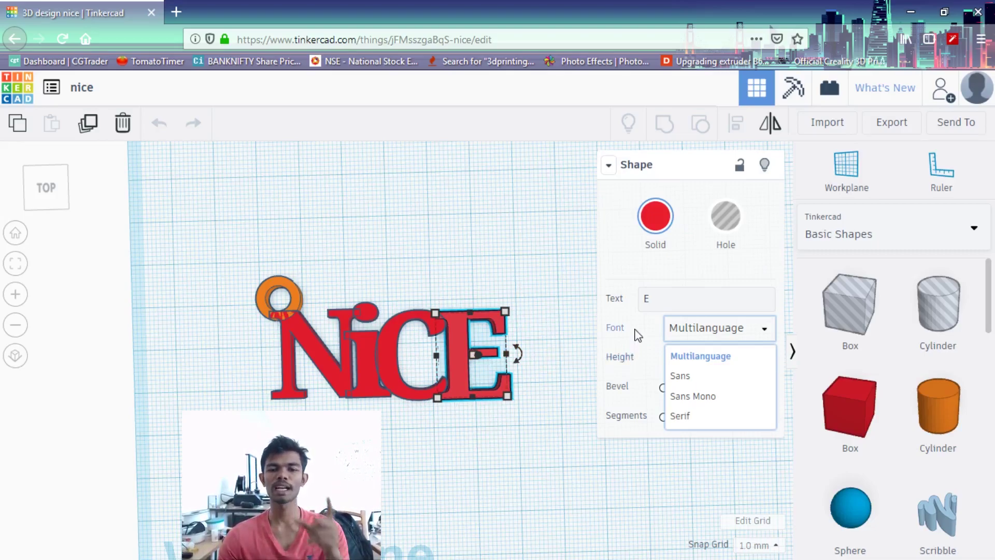
scroll(767, 322, down, 3)
click(658, 446)
Place a Text shape on the workplane beside the NiCE lettering and set its text to "as".
scroll(964, 440, down, 2)
scroll(964, 441, down, 2)
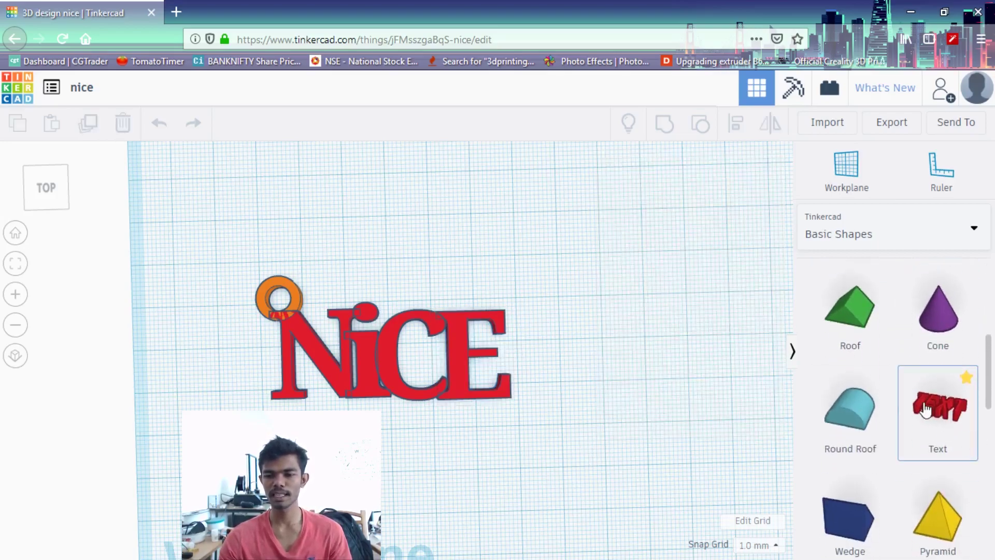
drag(935, 417, 617, 292)
click(671, 299)
key(ctrl+a)
text(as)
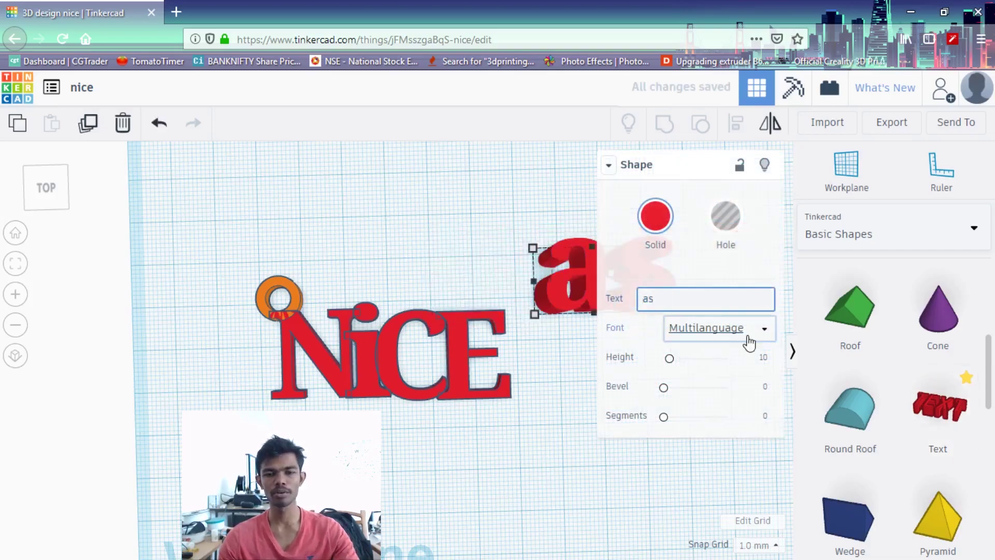
Change the new shape's text to "agfds", then shorten it to "a".
key(BackSpace)
text(gfds)
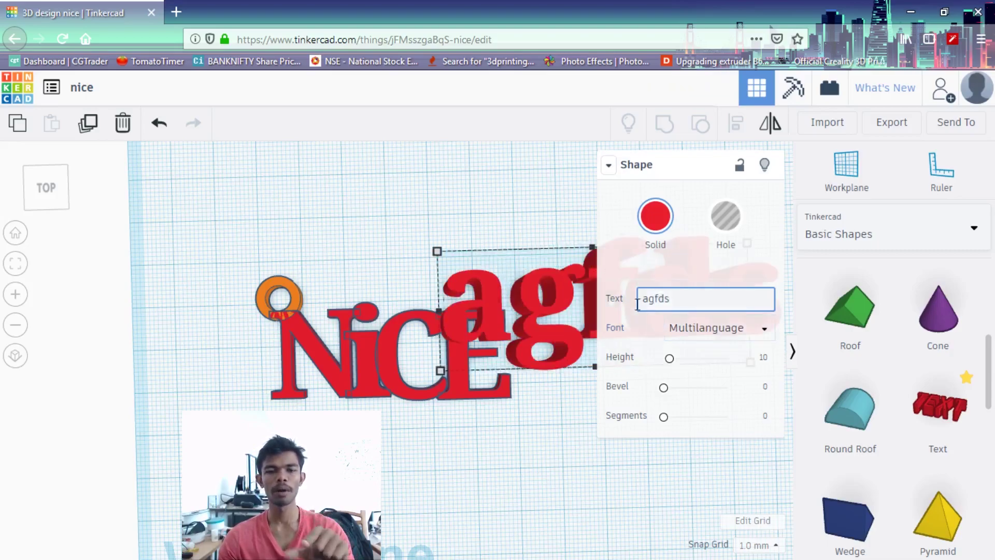
key(BackSpace)
key(BackSpace)
key(BackSpace)
key(BackSpace)
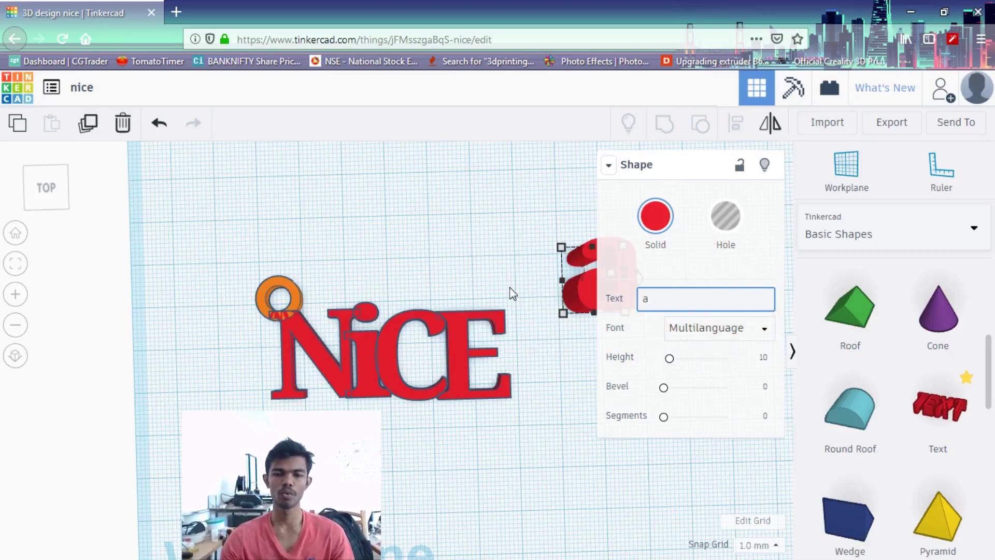
Delete the "a" text shape beside the NiCE lettering.
click(529, 374)
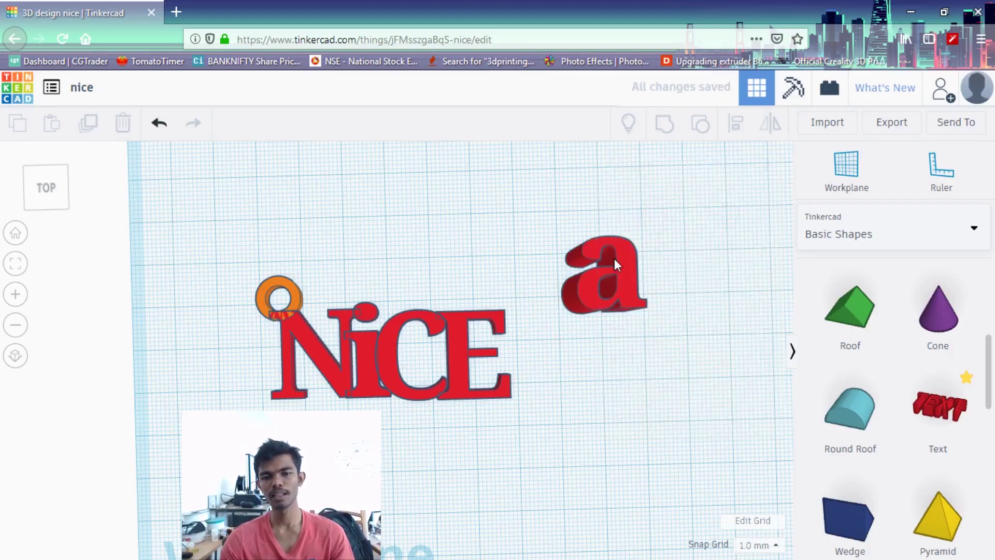
click(615, 260)
key(Delete)
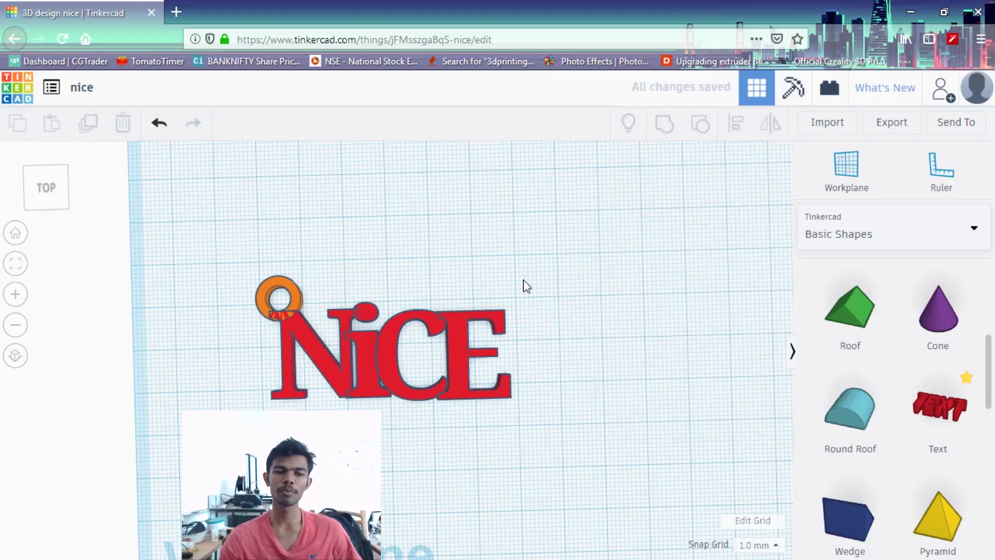
Group the NiCE letters and the keyring loop into one solid shape, then deselect it.
drag(560, 191, 189, 422)
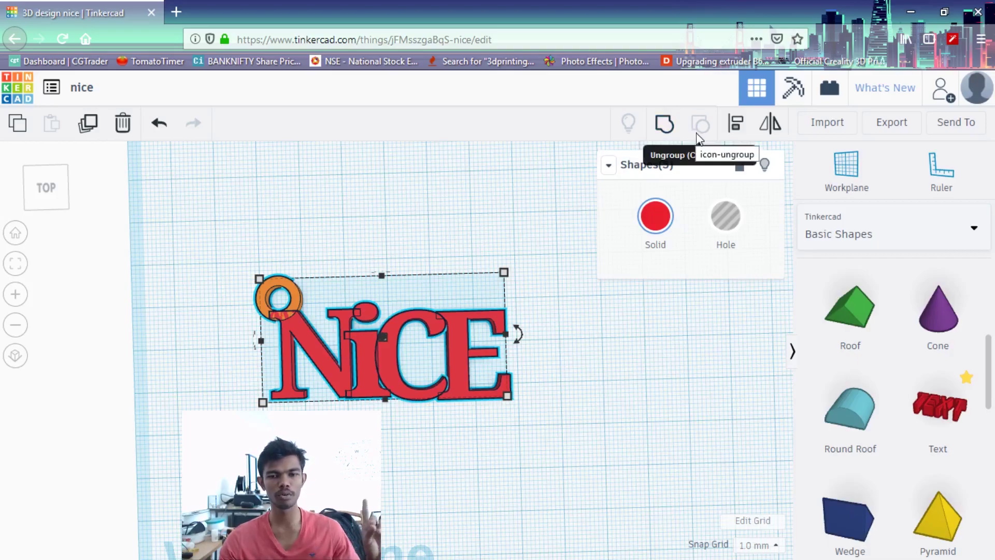
click(661, 136)
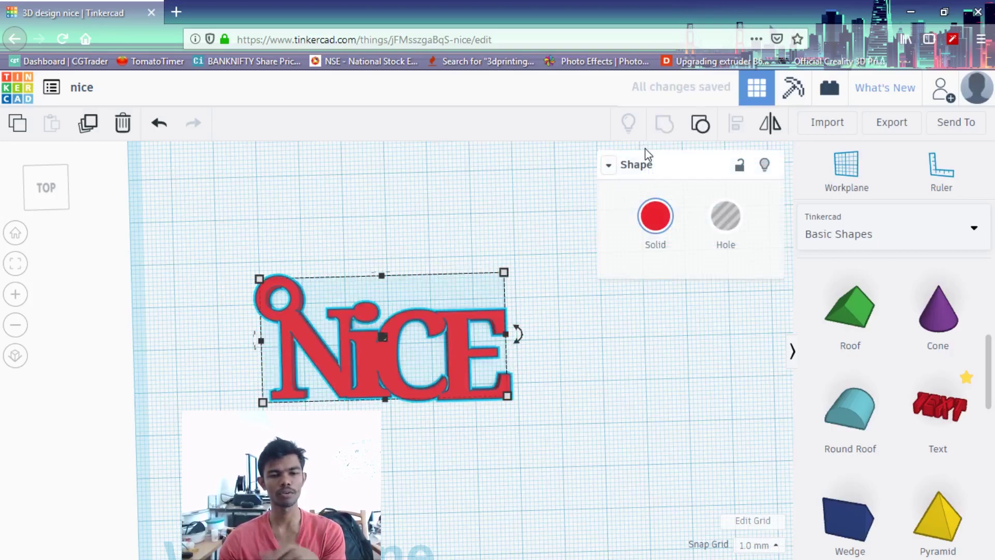
click(562, 270)
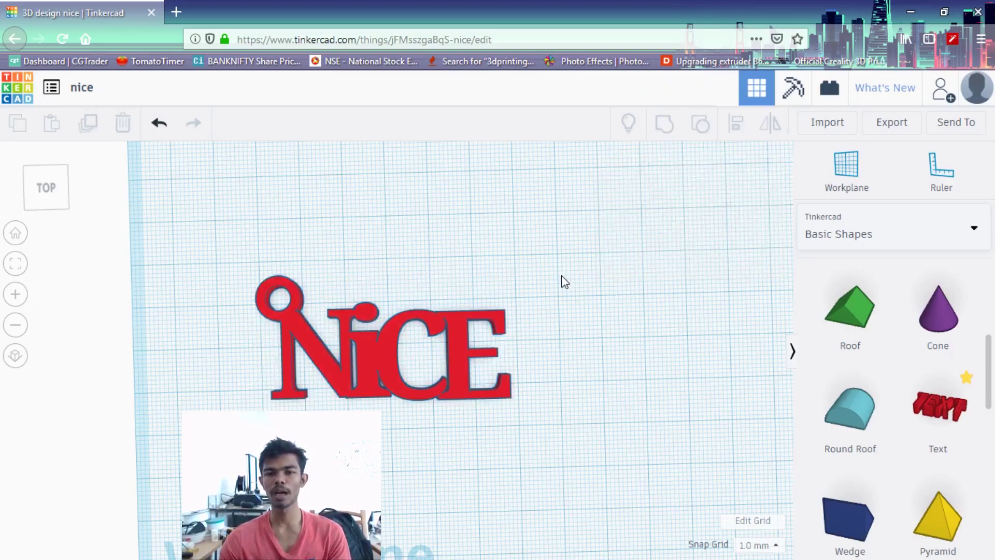
Review the download formats offered for exporting the grouped NiCE keychain, then close the export options.
click(397, 343)
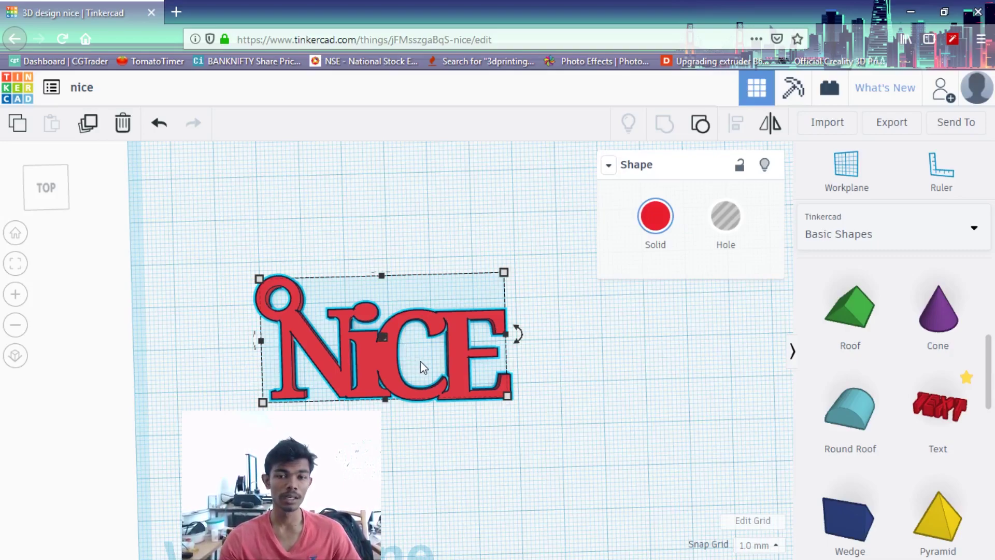
click(888, 133)
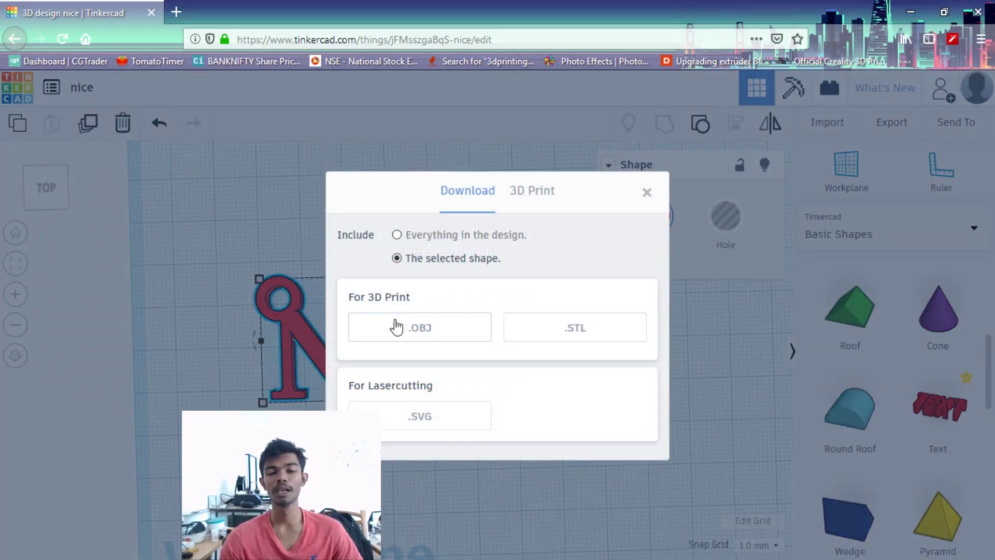
click(648, 194)
click(647, 311)
Switch to Ultimaker Cura and load the name image from the desktop for conversion to a 3D model.
click(919, 13)
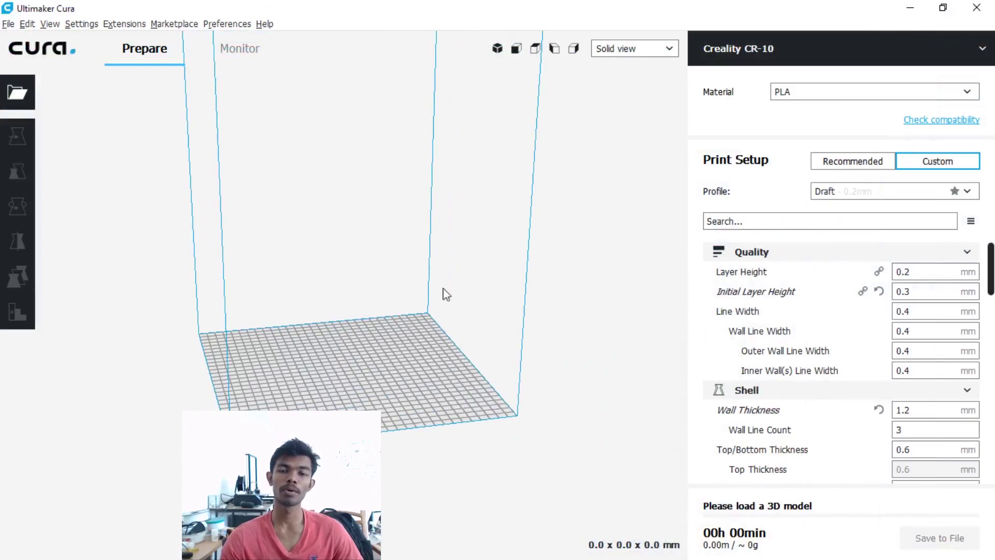
drag(338, 16, 706, 73)
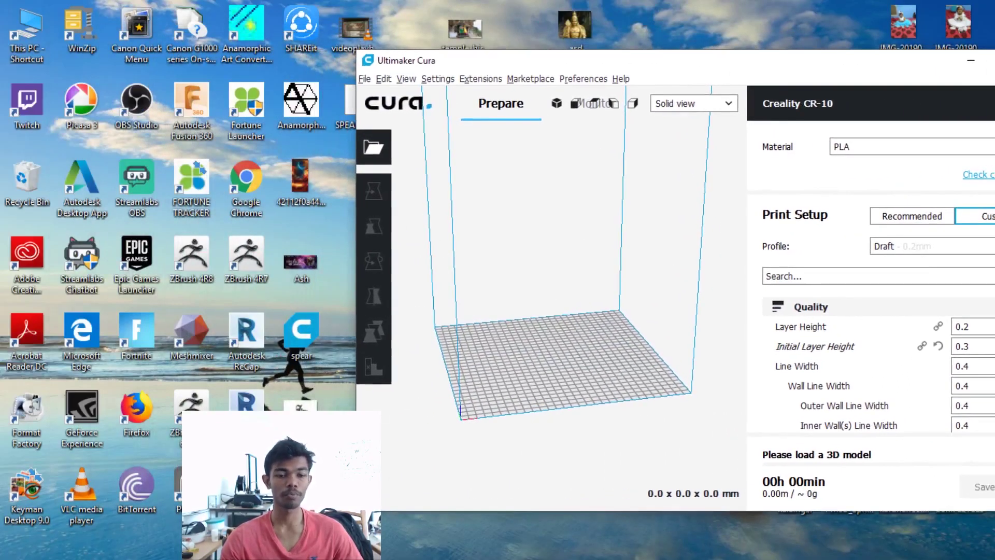
drag(301, 400, 535, 353)
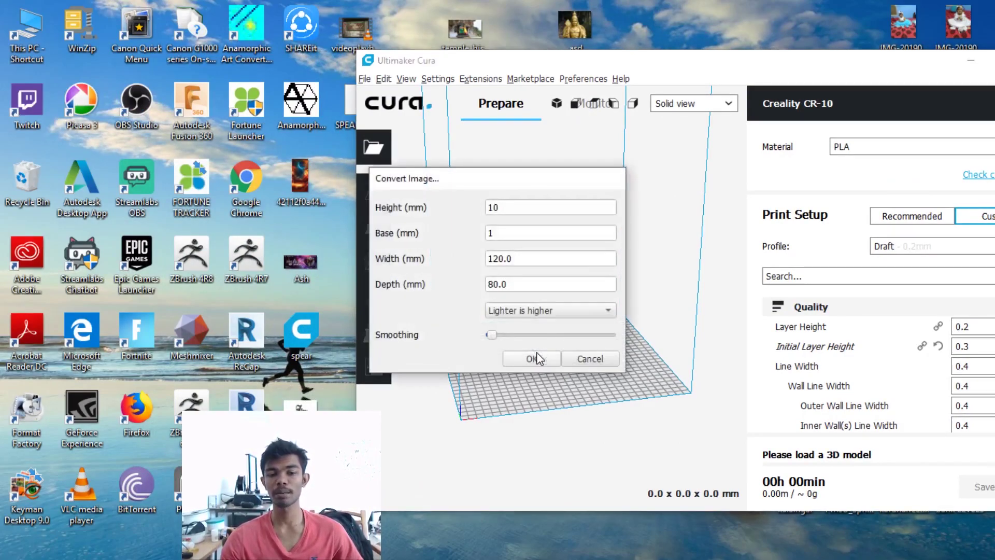
Set the image conversion's base to 0 mm and its height to 3 mm.
click(510, 235)
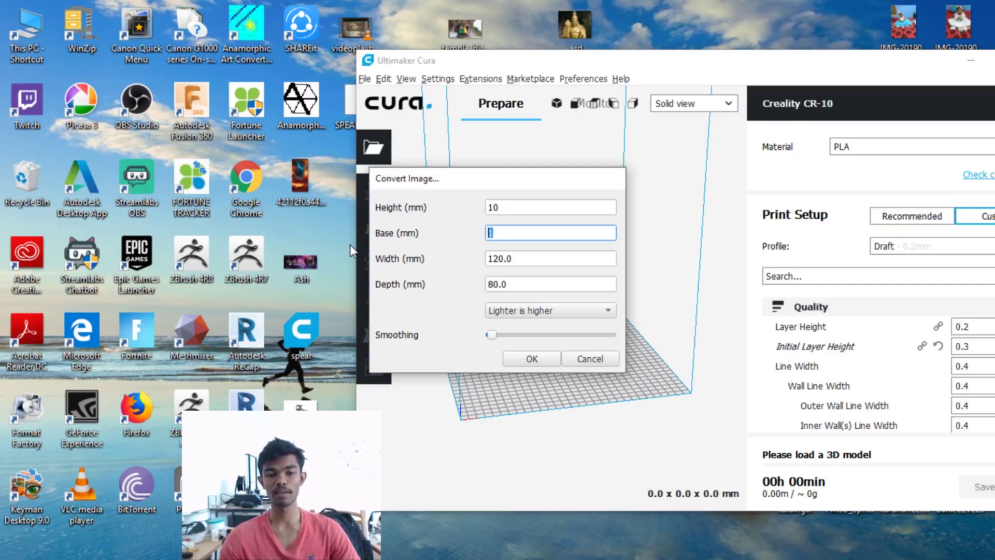
text(0)
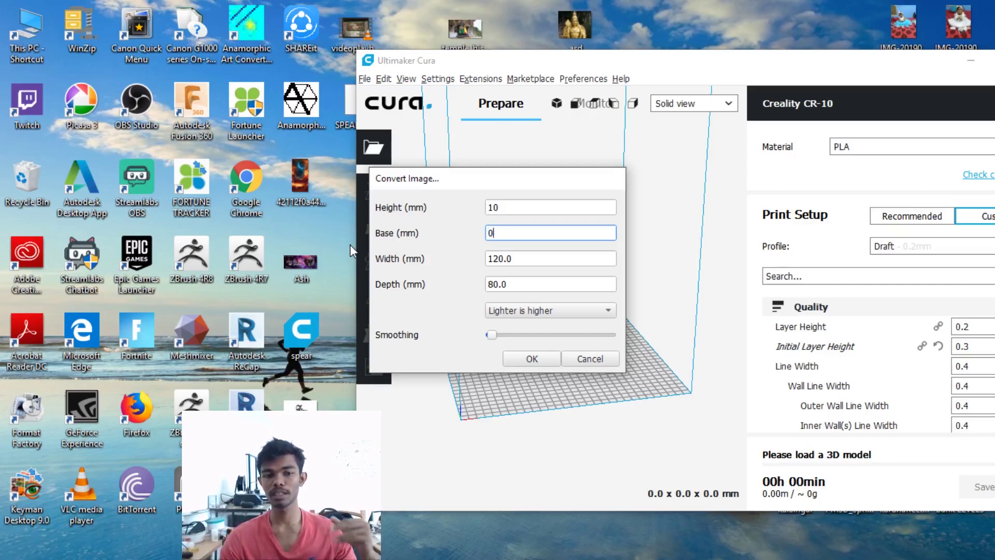
click(509, 207)
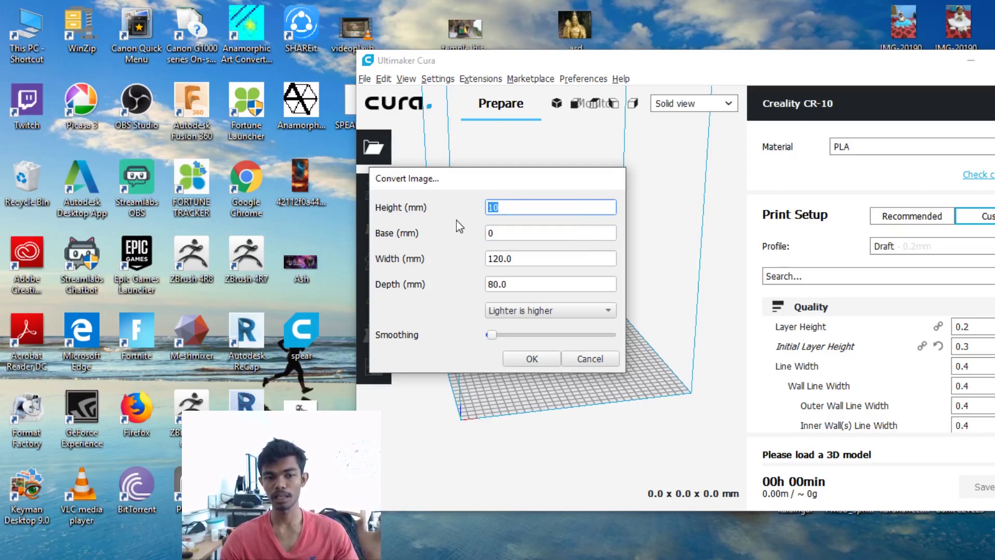
click(503, 231)
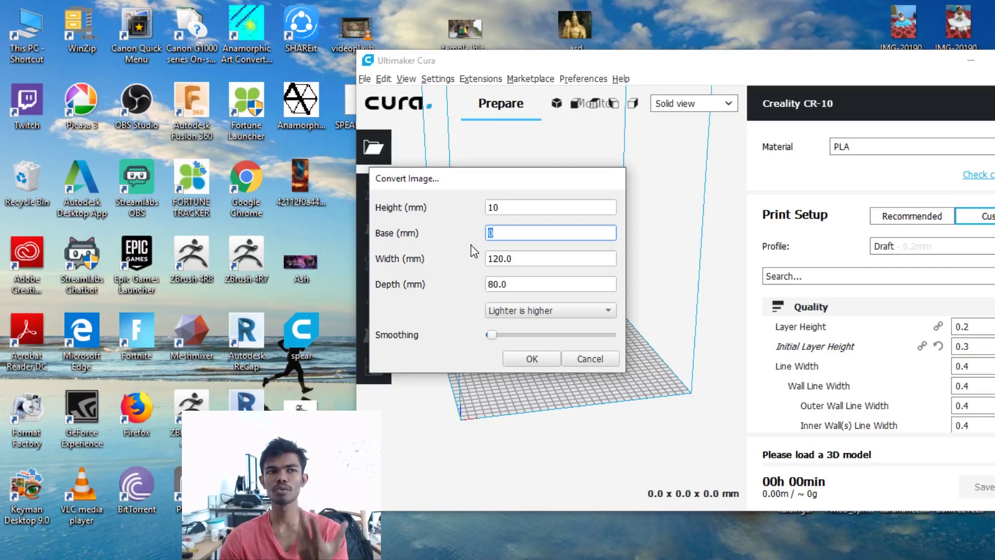
key(shift+Tab)
text(3)
click(502, 233)
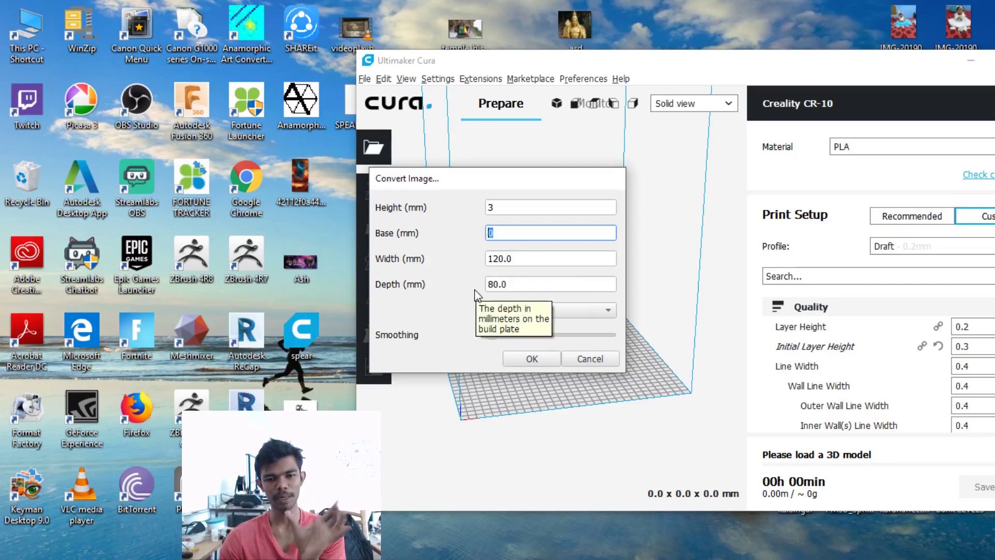
Set the conversion to "Darker is higher" and convert the image into a model on the build plate.
click(497, 314)
click(519, 327)
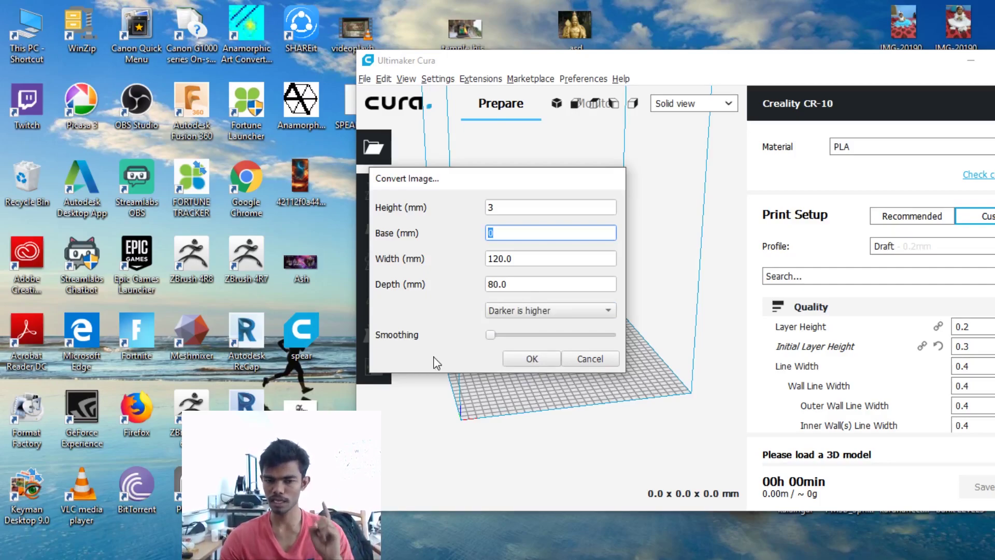
click(535, 359)
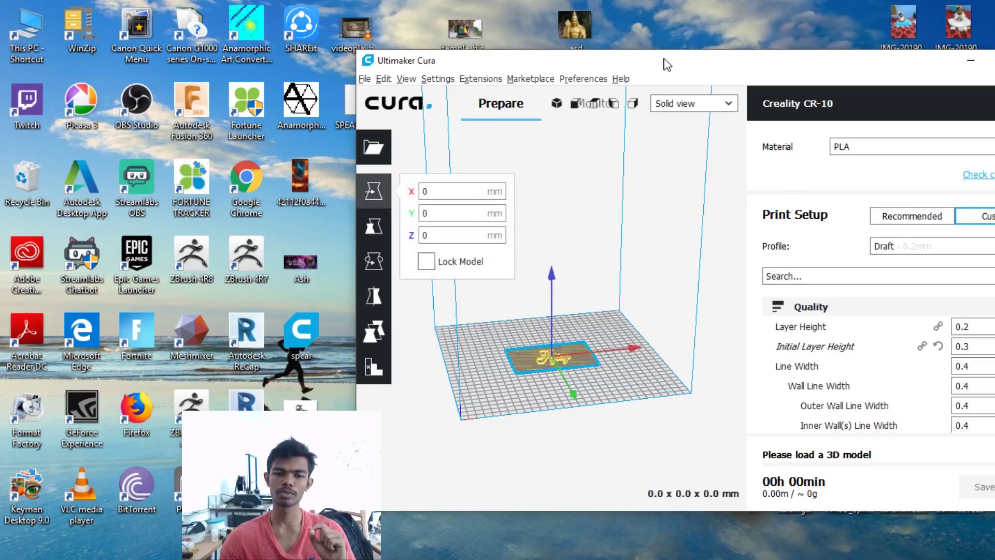
Maximize the Cura window and show the converted name model in Layer view.
key(super+Up)
click(498, 48)
scroll(327, 352, up, 8)
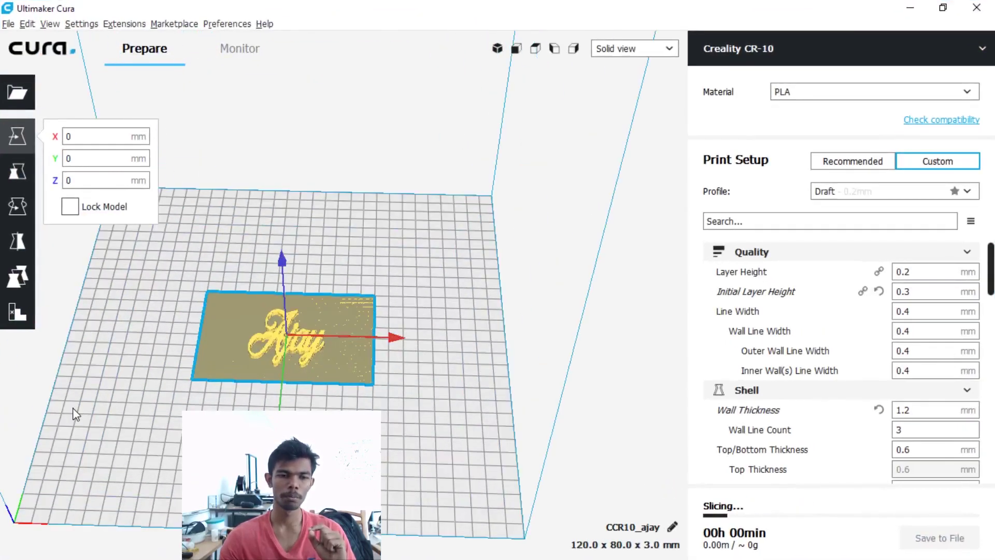
click(621, 54)
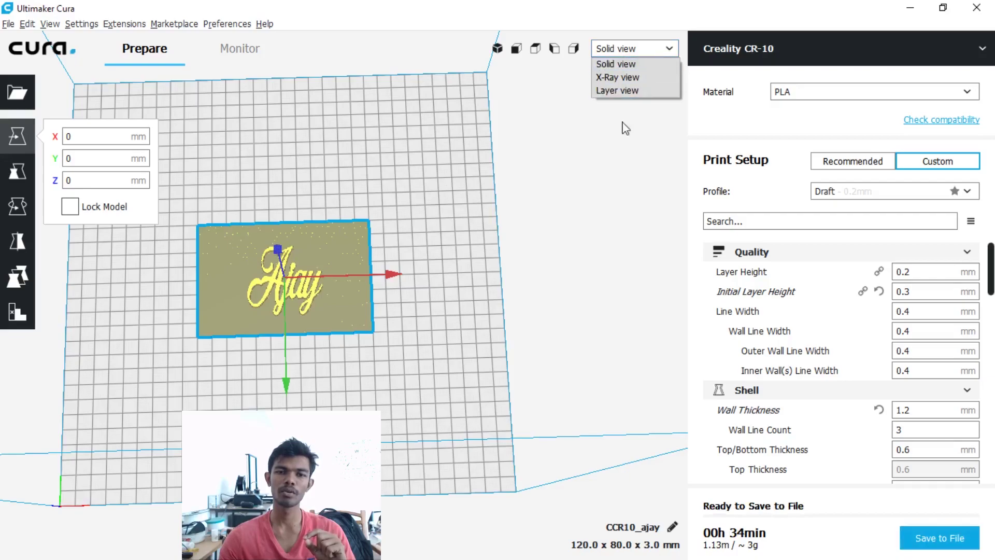
click(615, 90)
Inspect the sliced lettering up close and lower the layer preview to layer 2.
drag(444, 266, 233, 396)
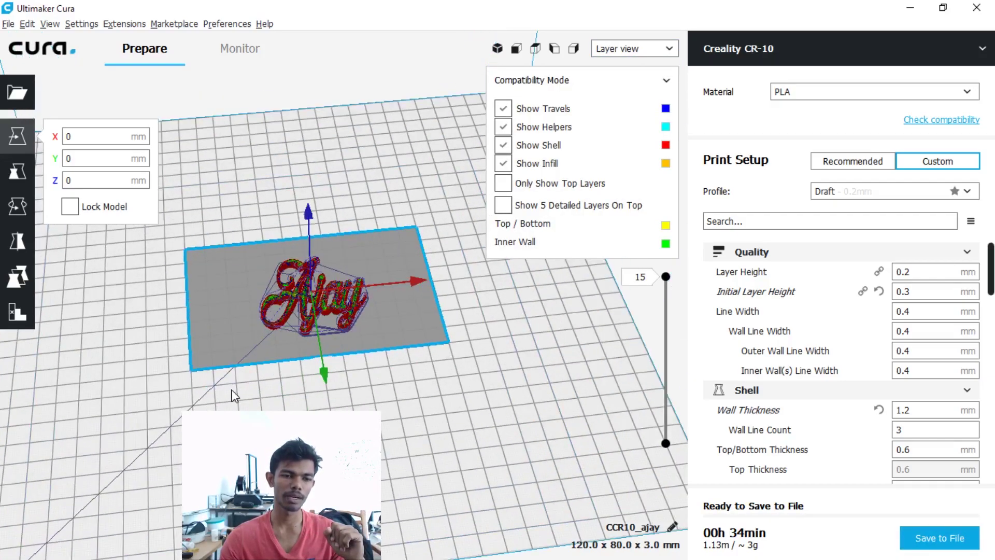
scroll(387, 198, up, 6)
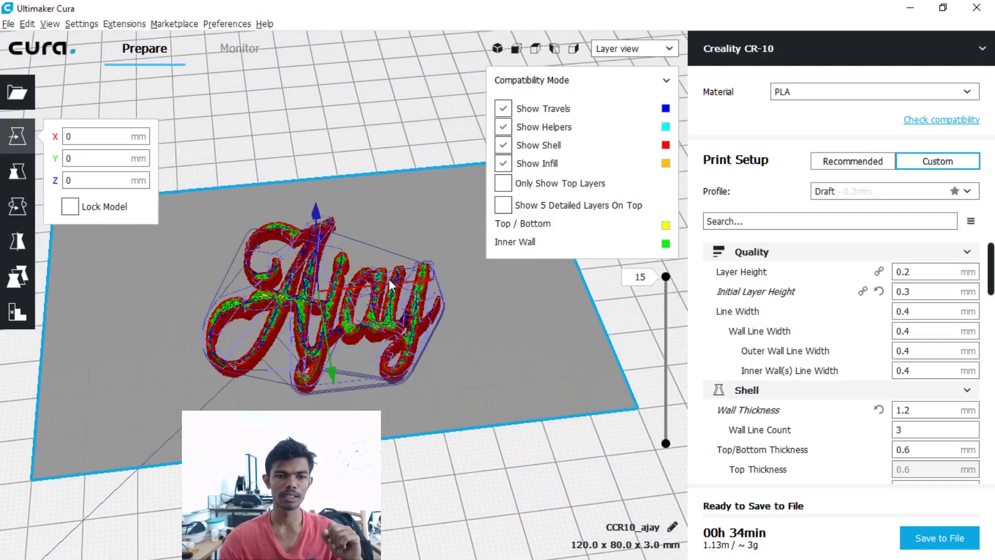
scroll(388, 278, down, 5)
scroll(366, 282, up, 7)
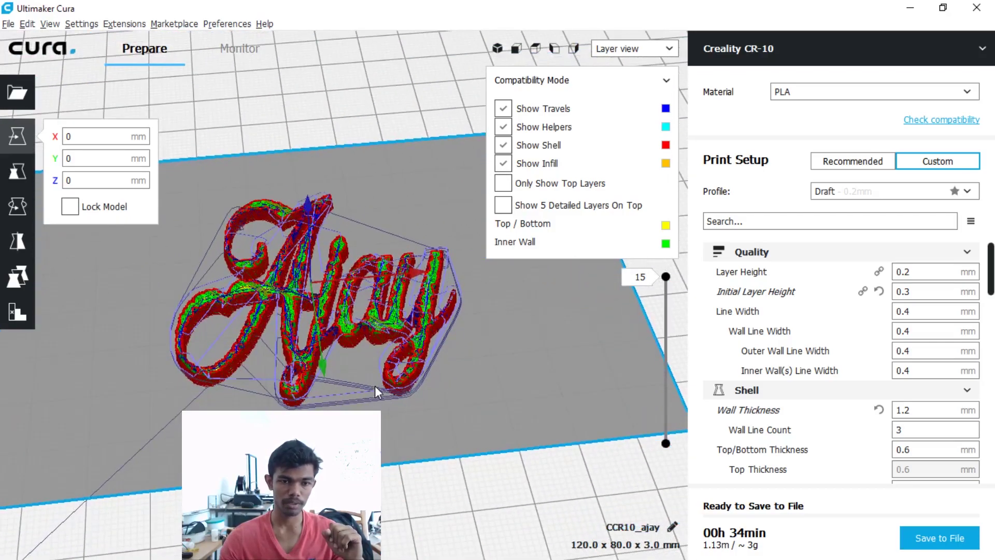
drag(666, 276, 639, 423)
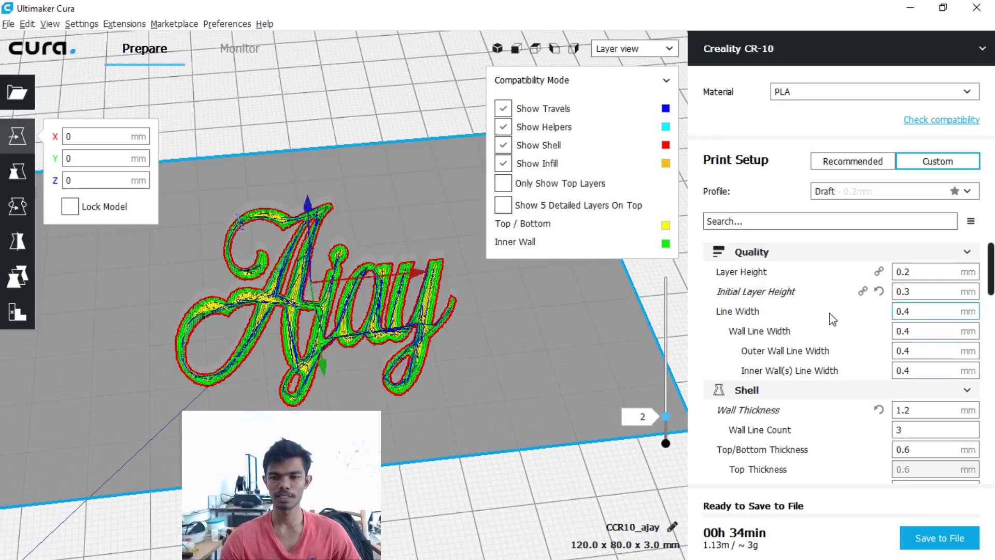
Examine the shell, ironing and infill options in the custom print setup and view the sliced name again.
scroll(832, 318, down, 10)
scroll(832, 318, down, 3)
scroll(832, 318, up, 4)
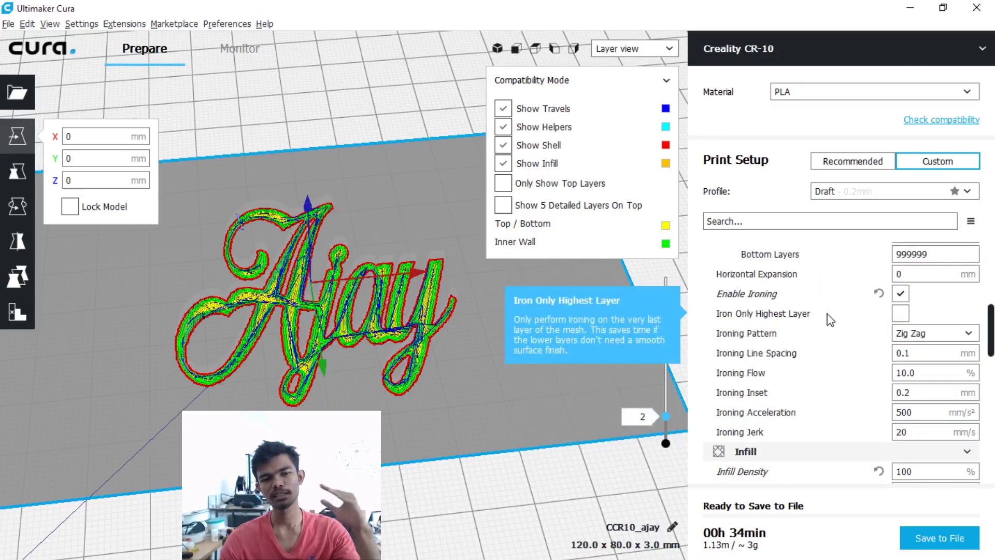
scroll(279, 401, down, 2)
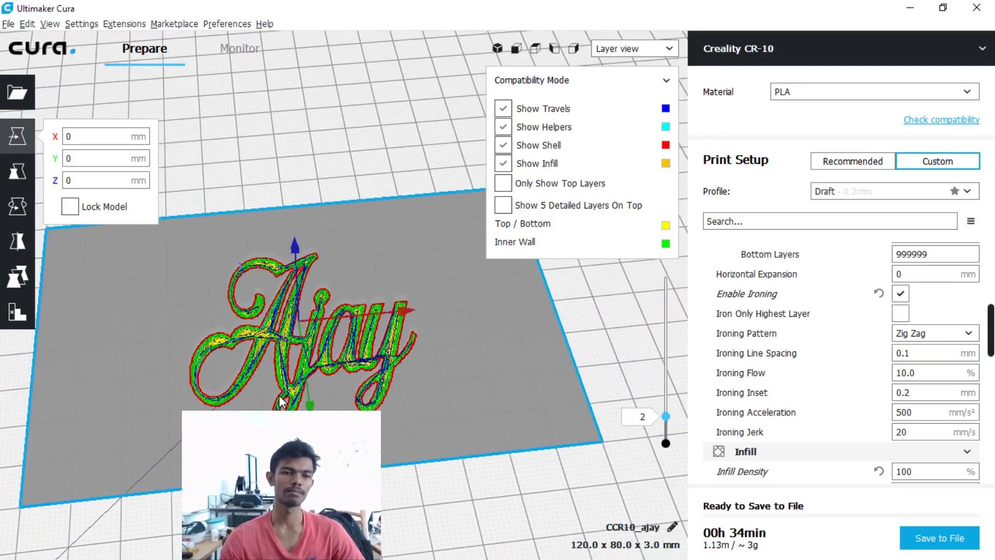
drag(279, 398, 269, 365)
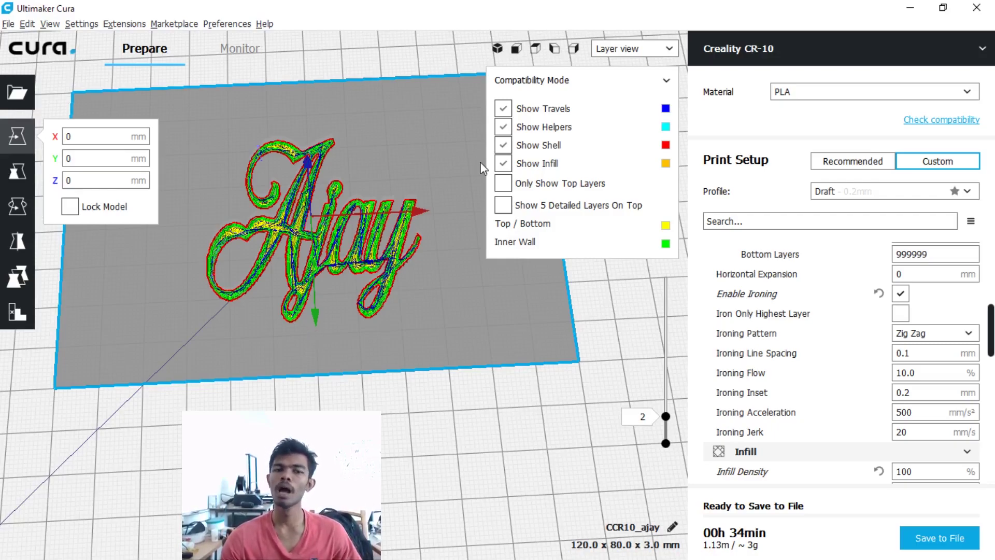
click(940, 538)
click(173, 314)
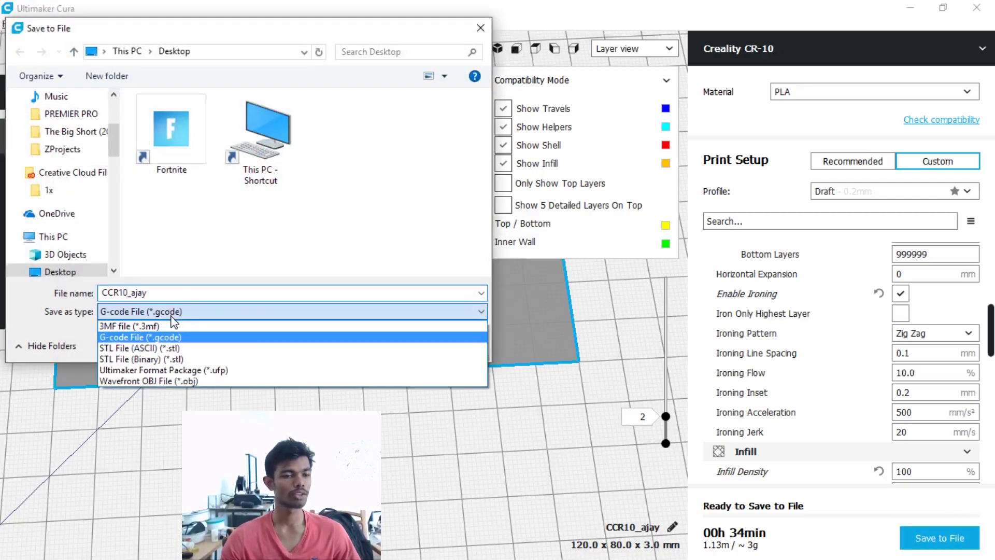
click(171, 316)
click(171, 317)
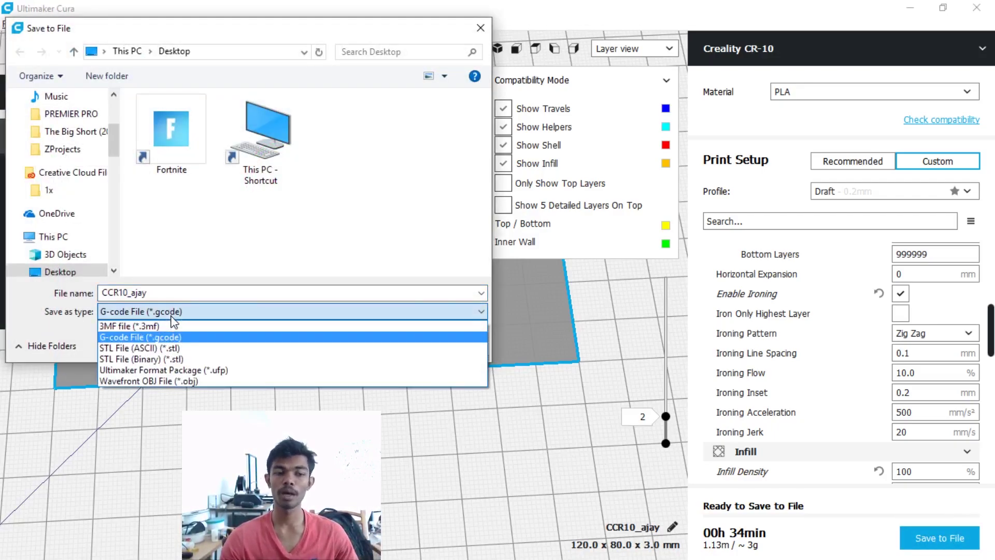
click(208, 337)
click(443, 343)
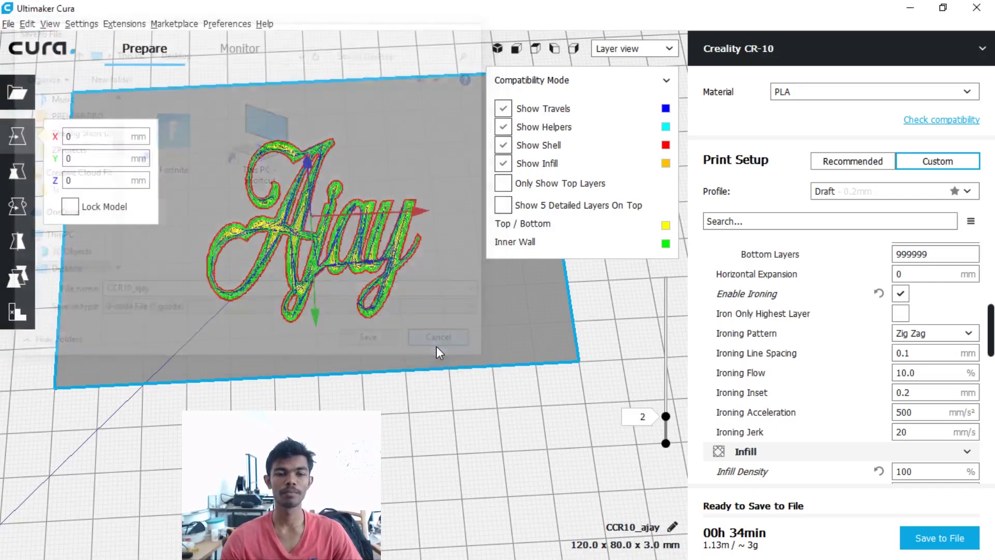
Save the converted name model to the desktop as an STL File (ASCII).
click(940, 538)
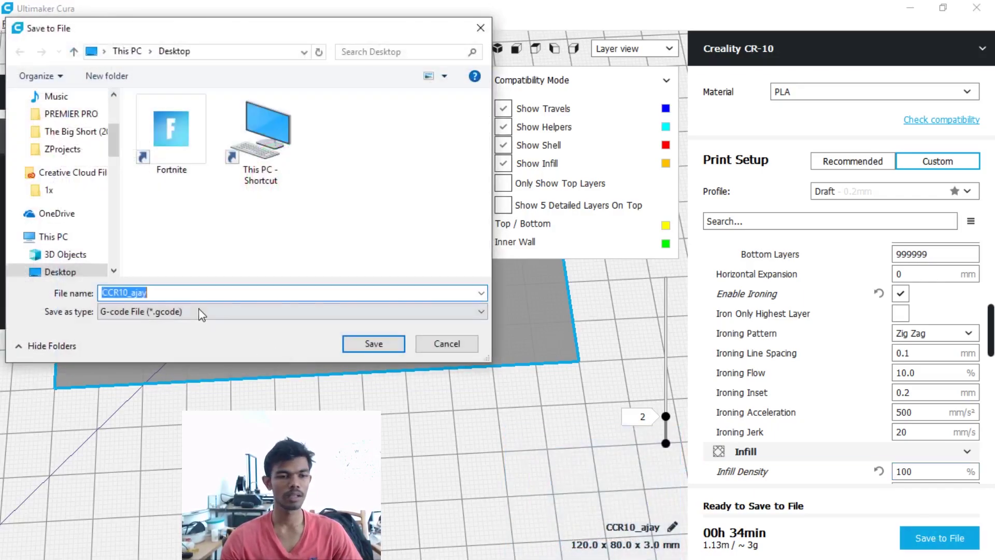
click(197, 312)
click(196, 348)
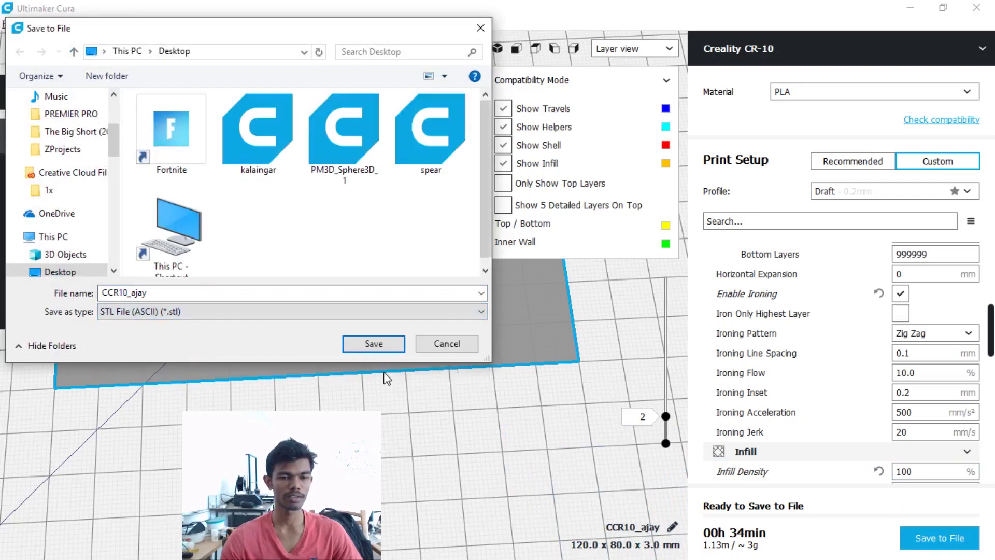
click(373, 350)
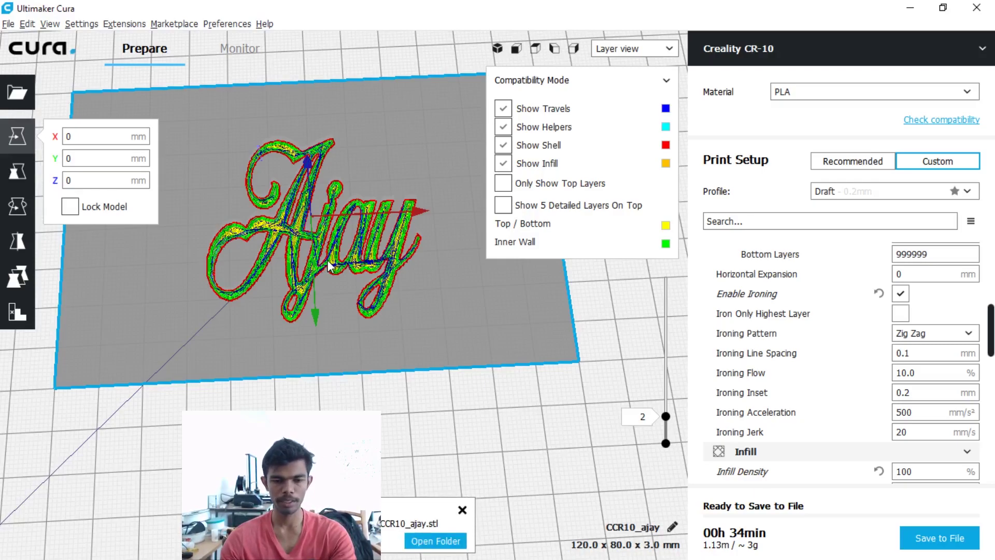
Delete the converted model from the build plate and load the saved STL file from the desktop in its place.
key(Delete)
drag(542, 18, 793, 60)
drag(355, 190, 634, 318)
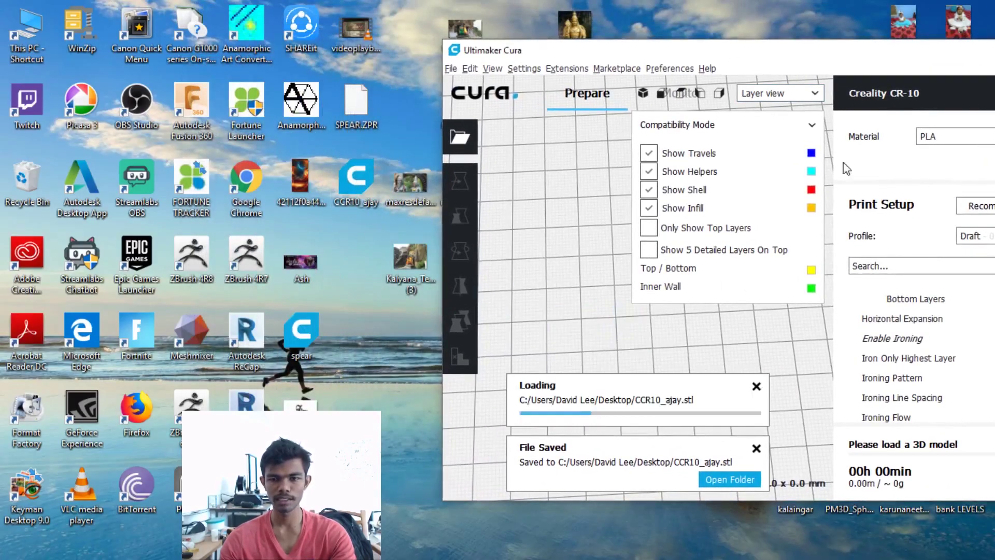
double_click(831, 51)
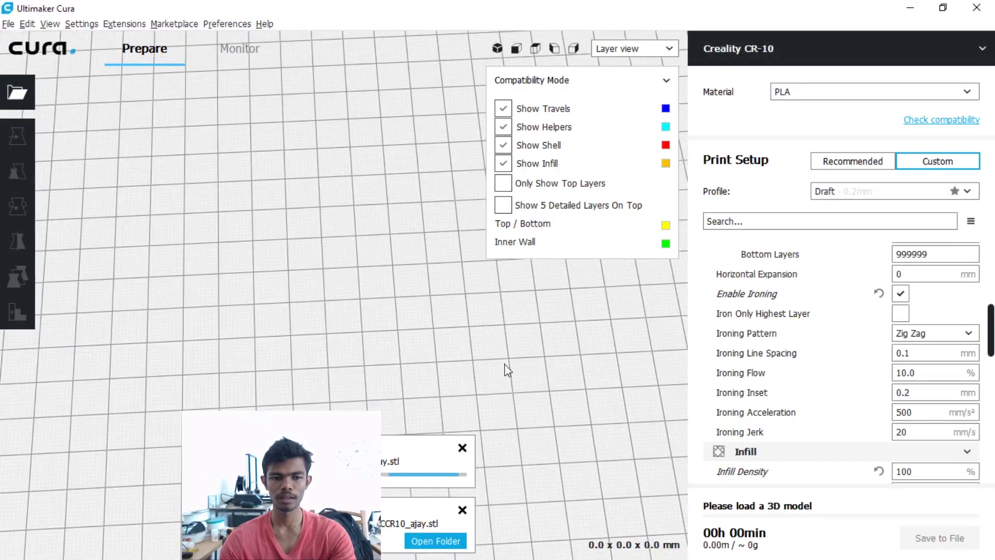
click(462, 510)
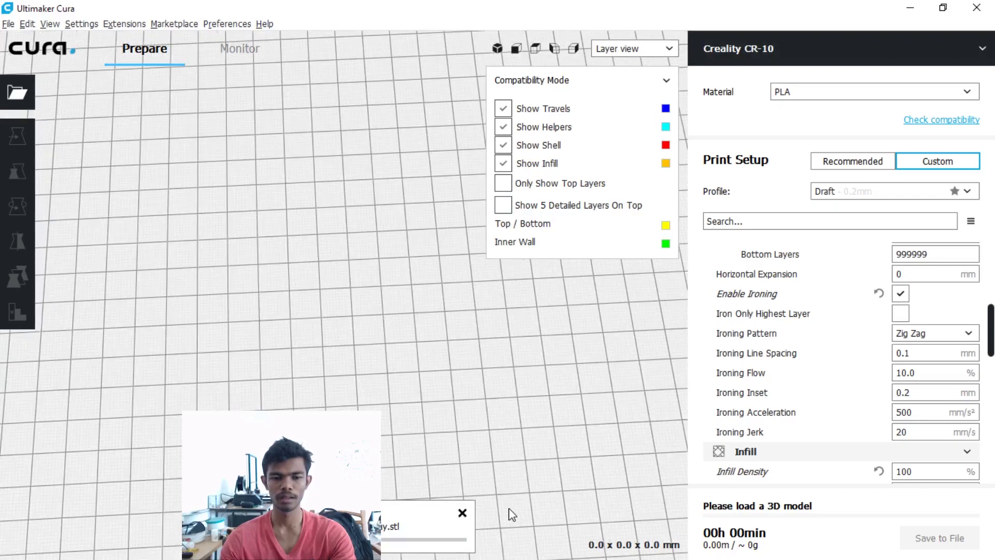
Display the reloaded name STL in Layer view and inspect its sliced lettering at layer 2.
click(497, 48)
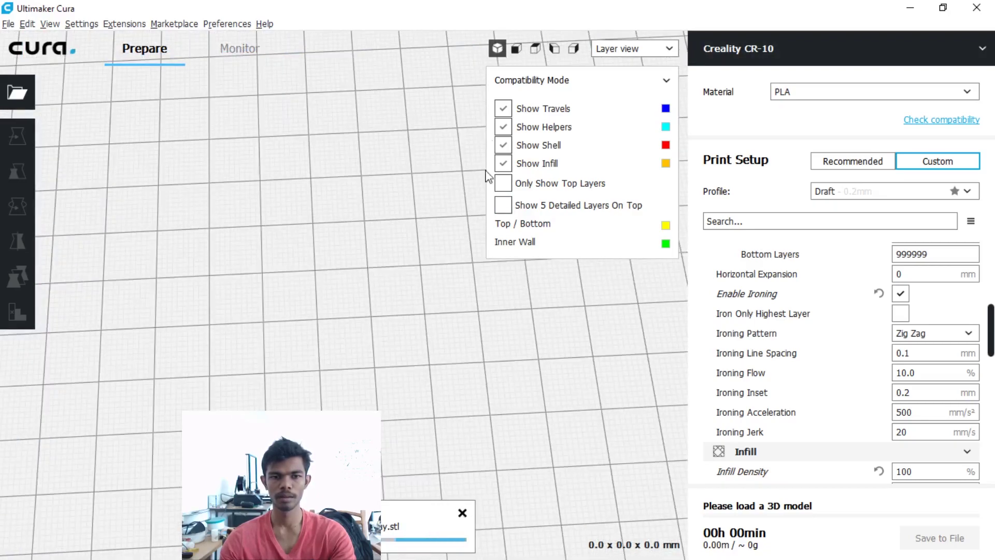
scroll(427, 311, down, 5)
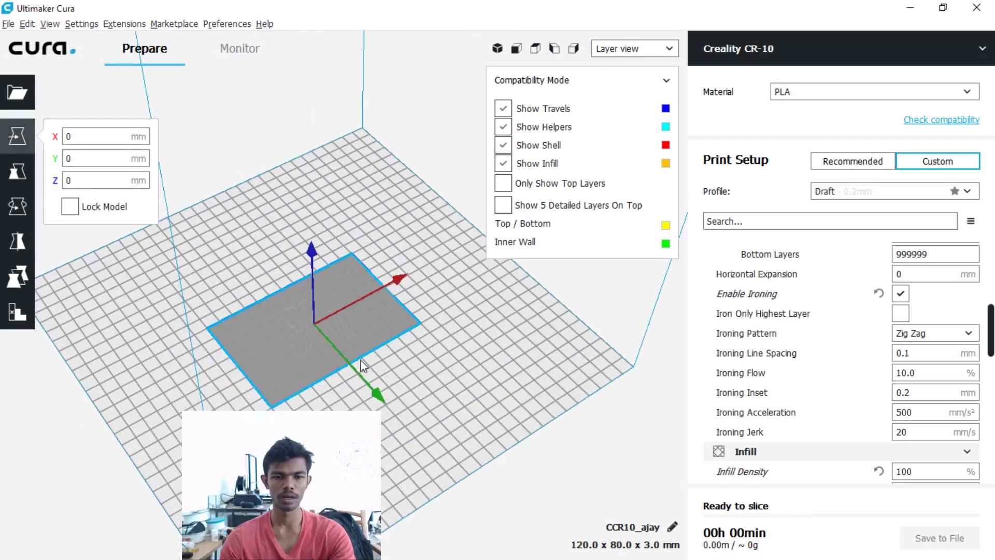
scroll(359, 360, up, 5)
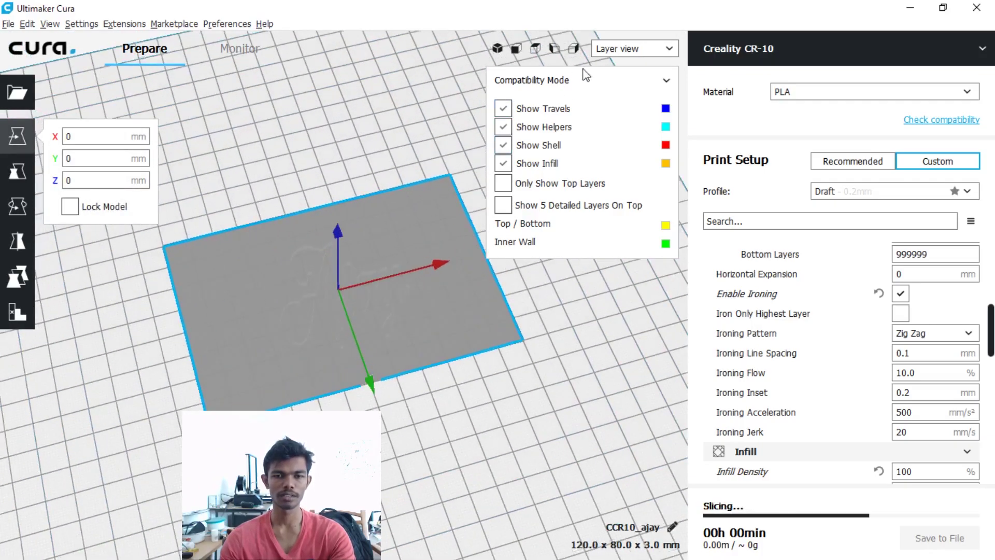
click(633, 48)
click(613, 89)
right_click(456, 300)
drag(457, 300, 510, 337)
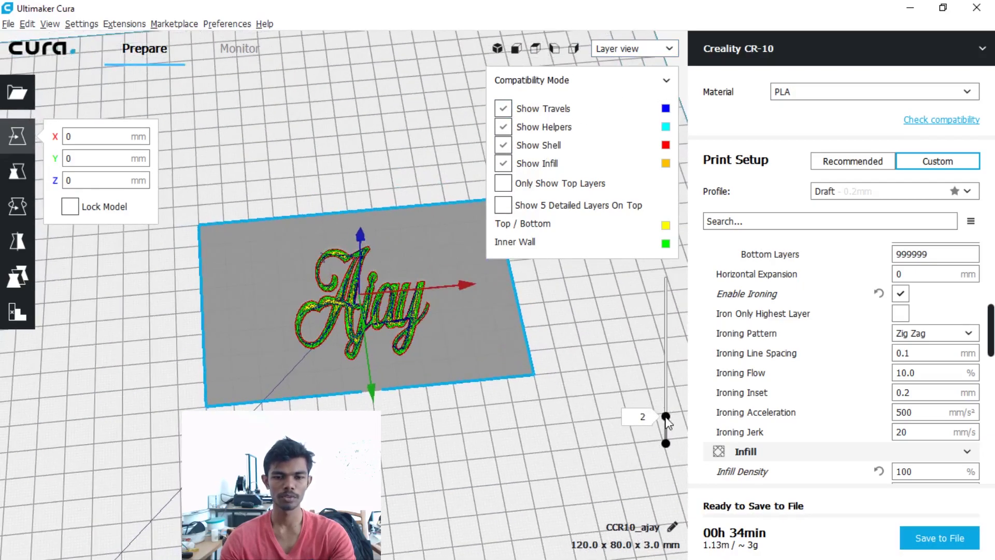
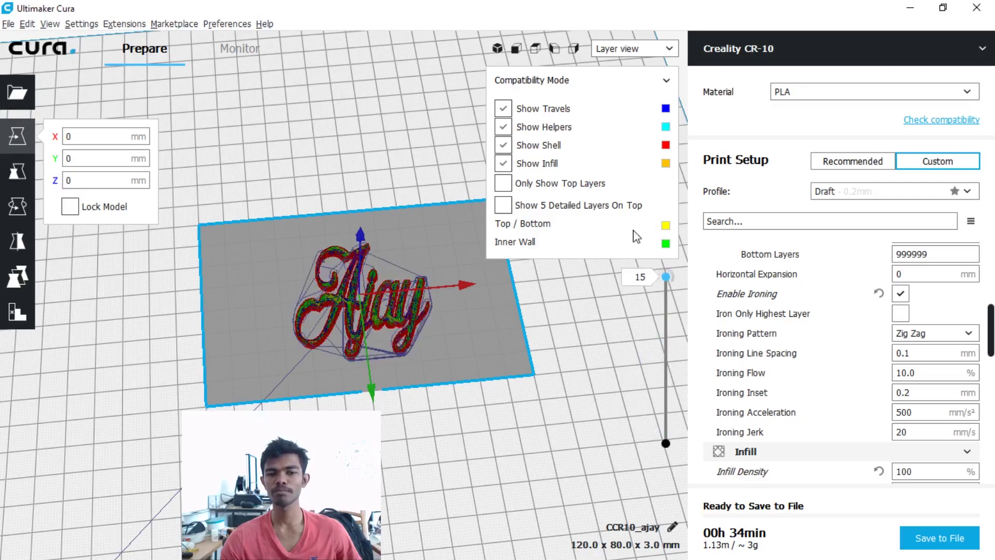
Bring the layer preview to layer 12 and examine the toolpaths of the connected letters up close.
key(Down)
key(Up)
key(Up)
key(Up)
key(Up)
key(Up)
key(Up)
key(Up)
key(Up)
key(Up)
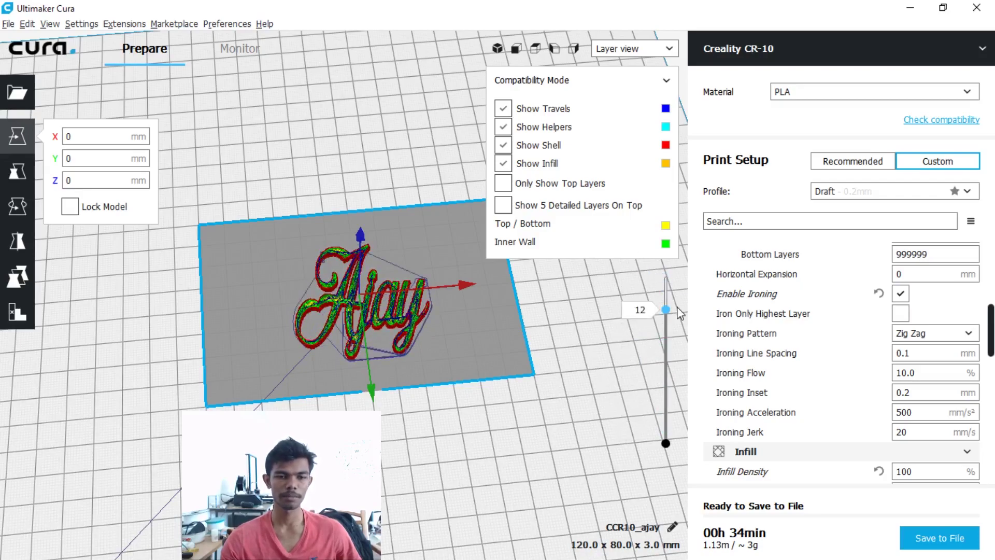
scroll(343, 331, up, 2)
key(Up)
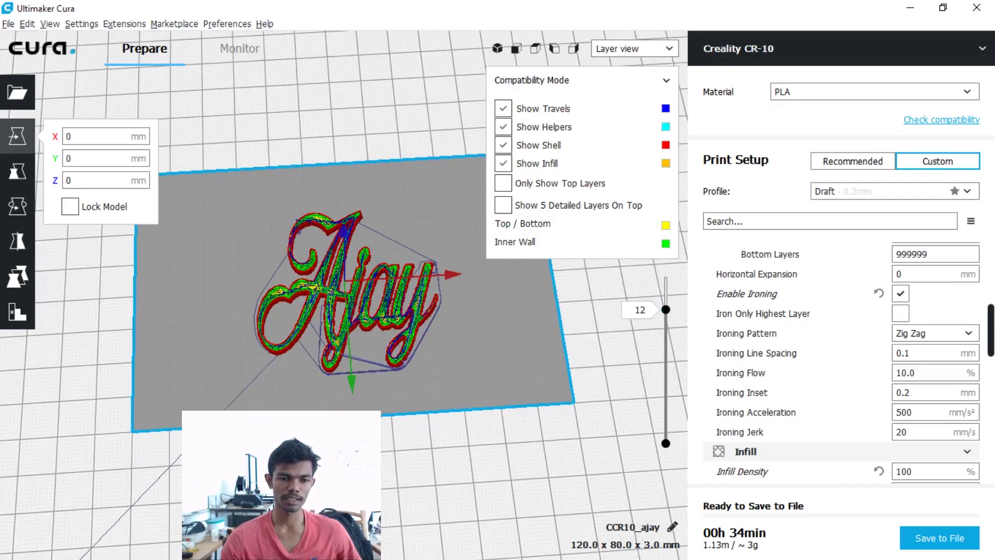
scroll(350, 292, up, 2)
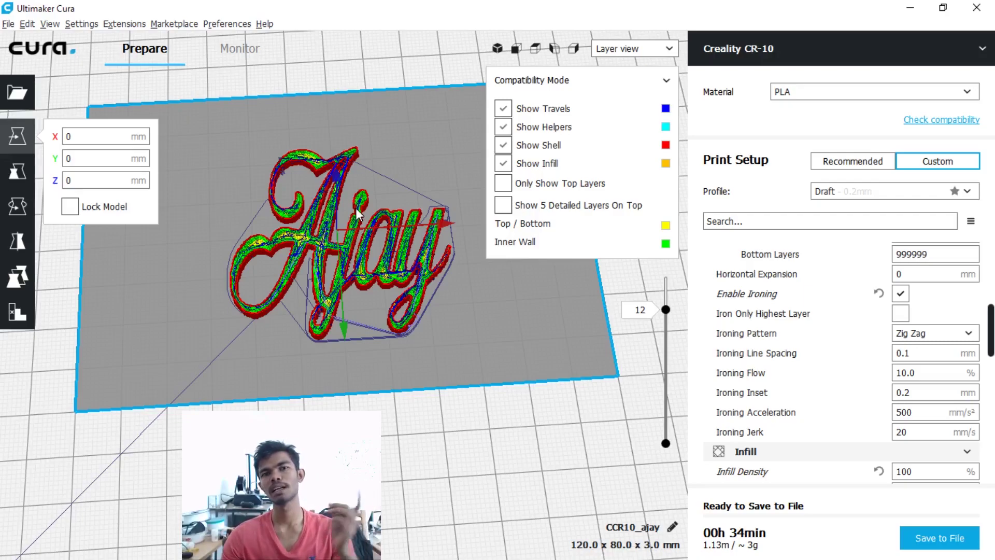
Switch to Tinkercad, place a heart shape over the N of the NiCE keychain and make it lower than the letters.
click(449, 555)
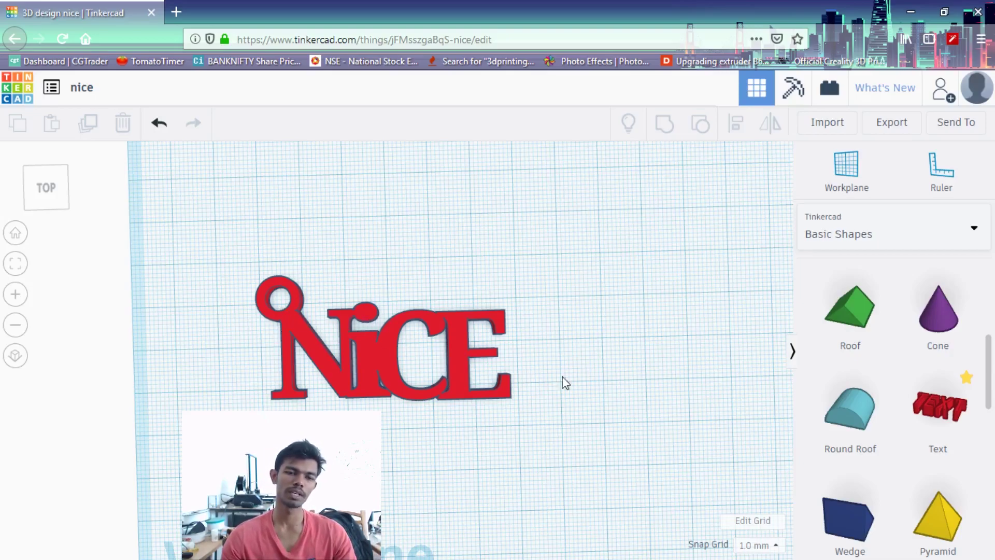
scroll(673, 440, down, 1)
scroll(938, 461, down, 6)
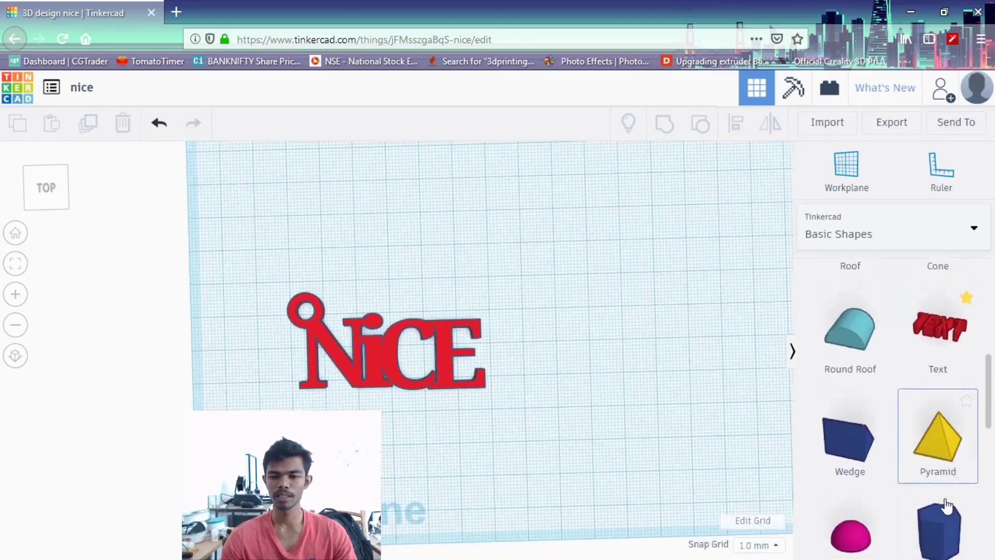
scroll(936, 497, down, 4)
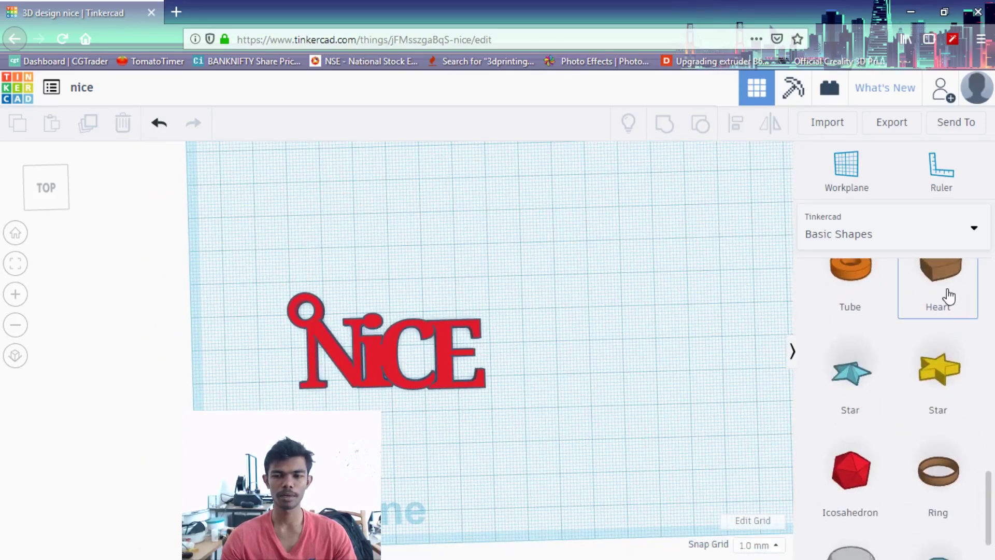
drag(948, 291, 326, 331)
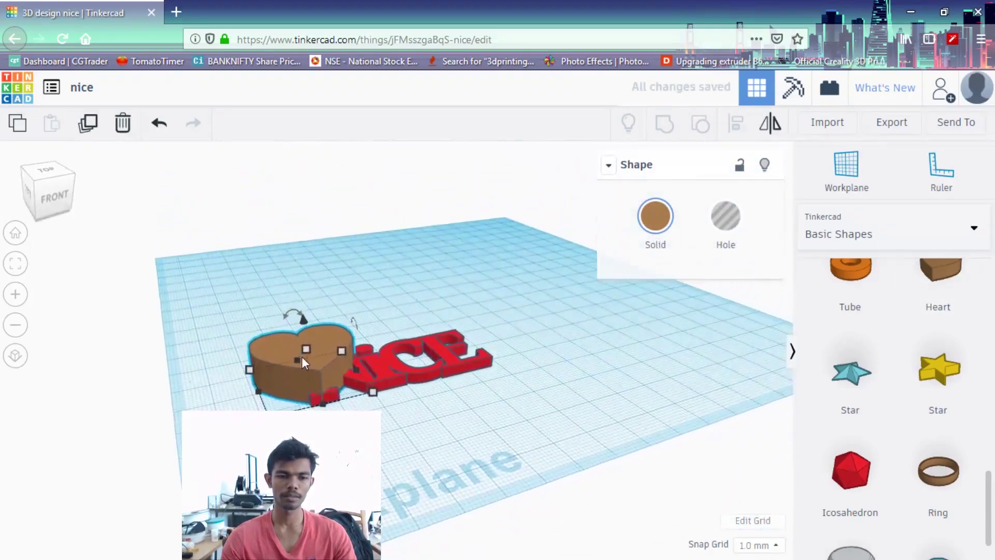
drag(309, 371, 309, 377)
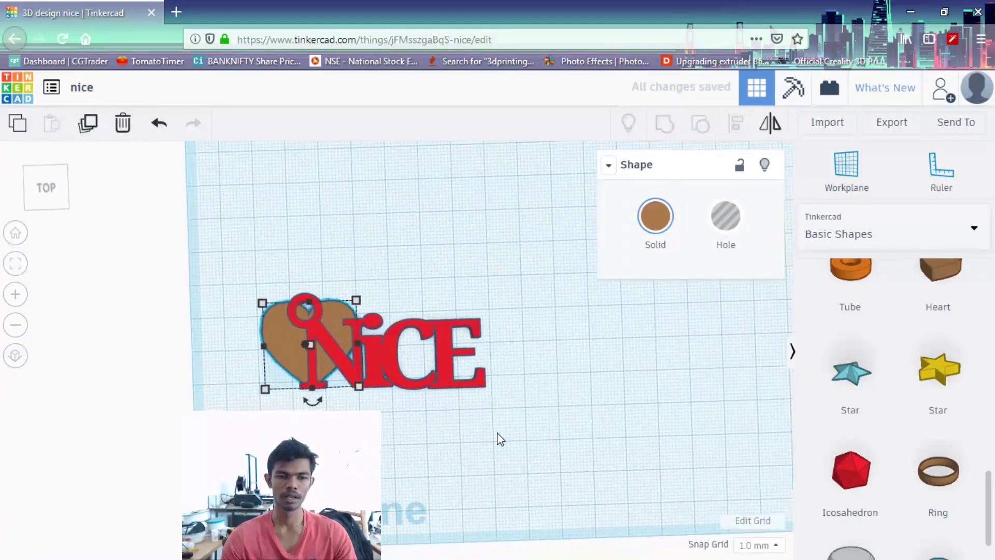
Group the heart with the NiCE text, inspect the combined shape and ungroup it again.
click(502, 243)
drag(500, 230, 252, 403)
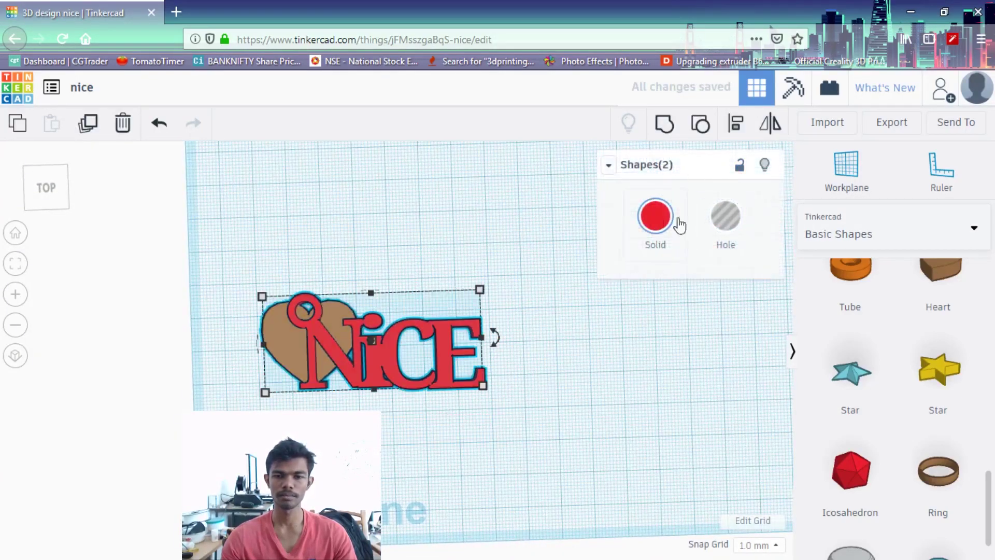
click(680, 139)
click(567, 381)
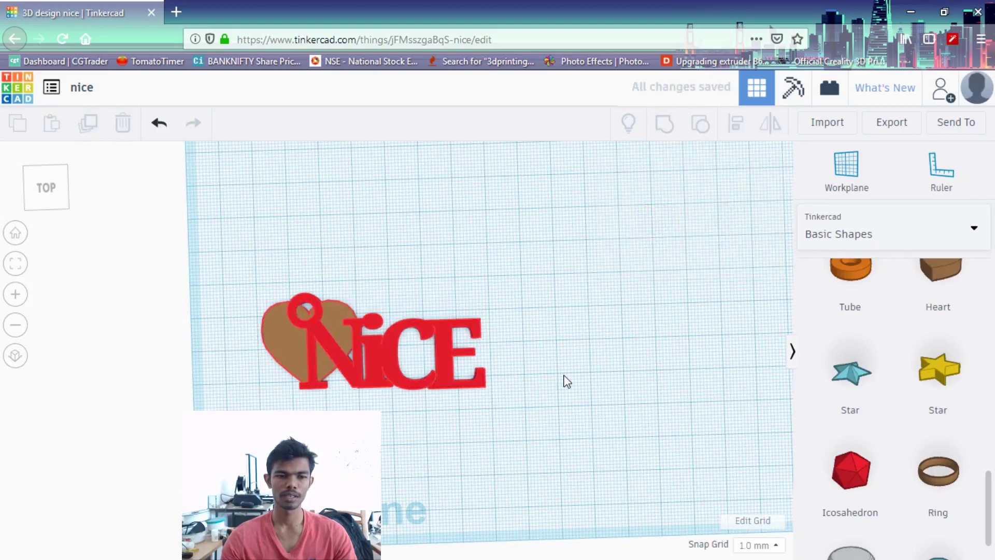
drag(543, 287, 431, 291)
click(456, 363)
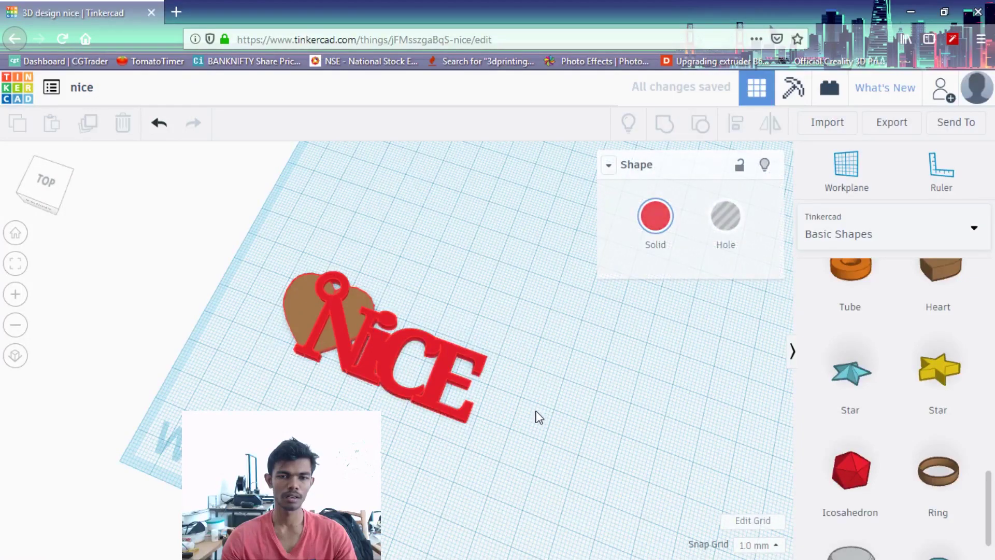
click(600, 305)
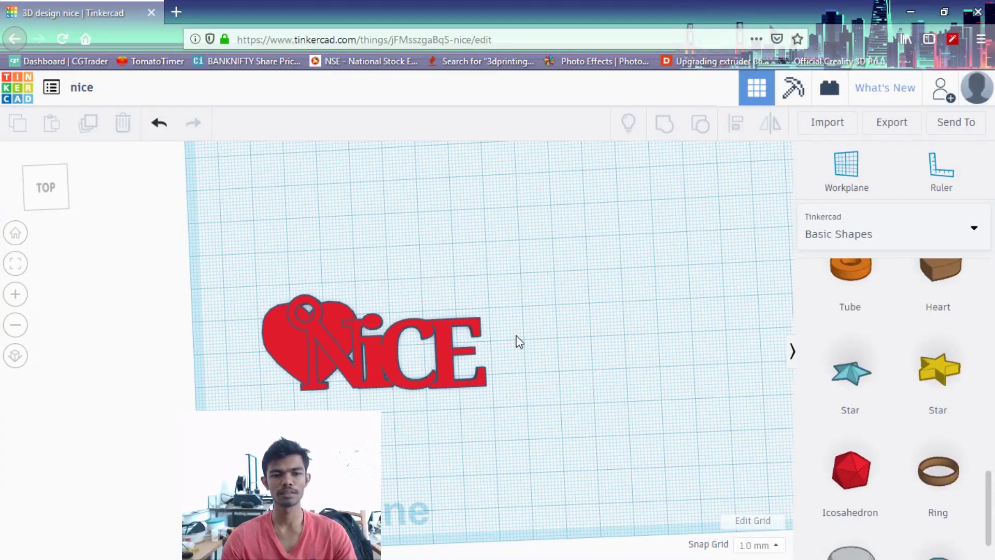
click(289, 348)
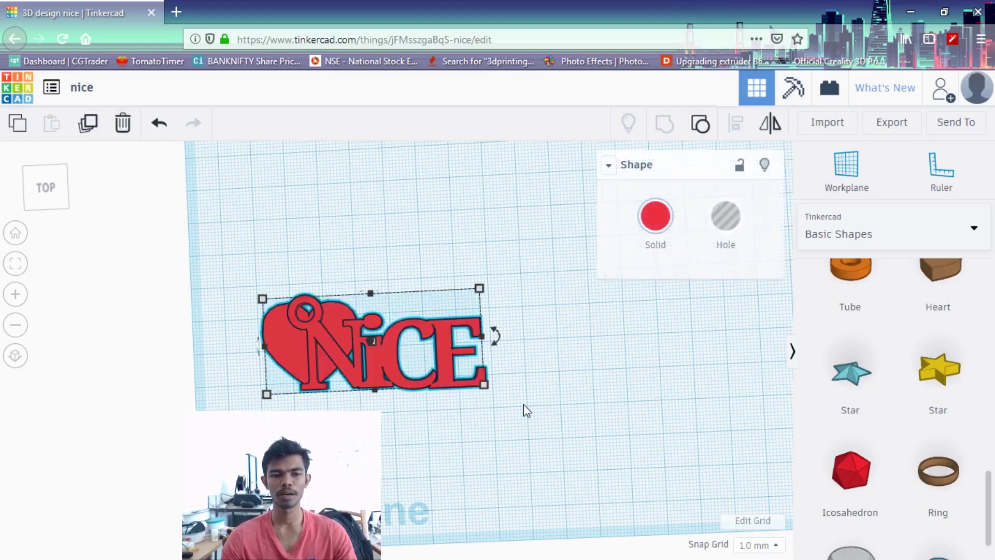
click(701, 124)
Enlarge the heart behind the N and group it with the NiCE text into one shape.
click(294, 356)
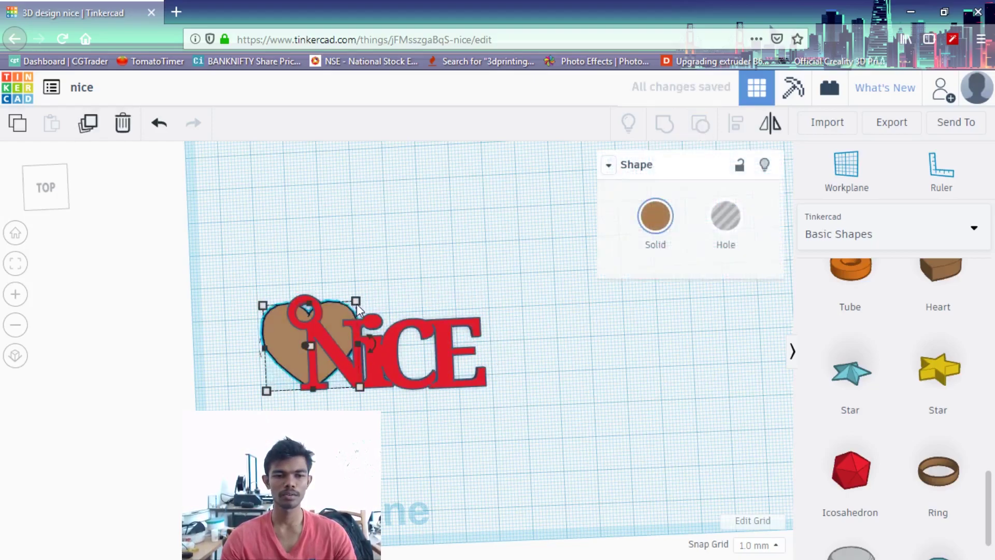
drag(356, 301, 291, 316)
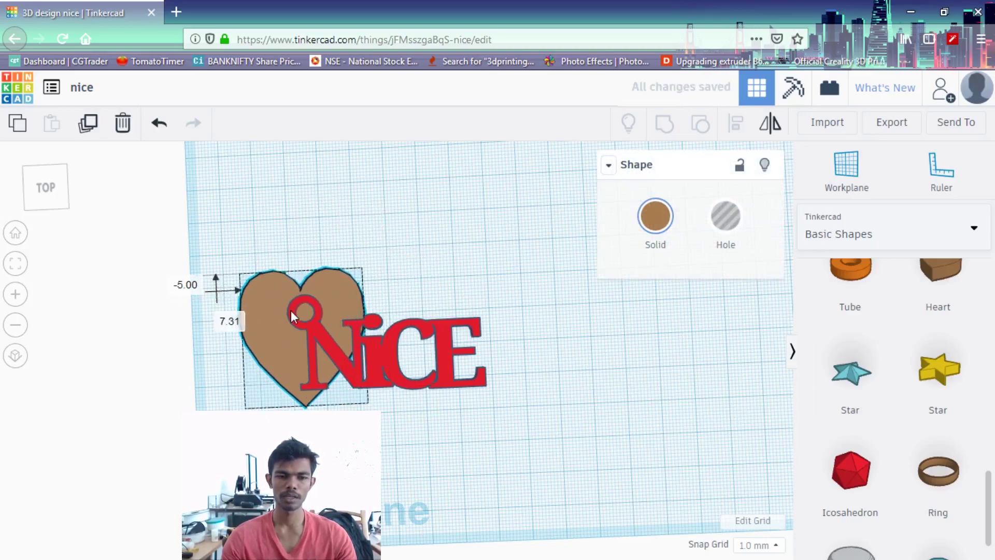
click(652, 308)
key(ctrl+a)
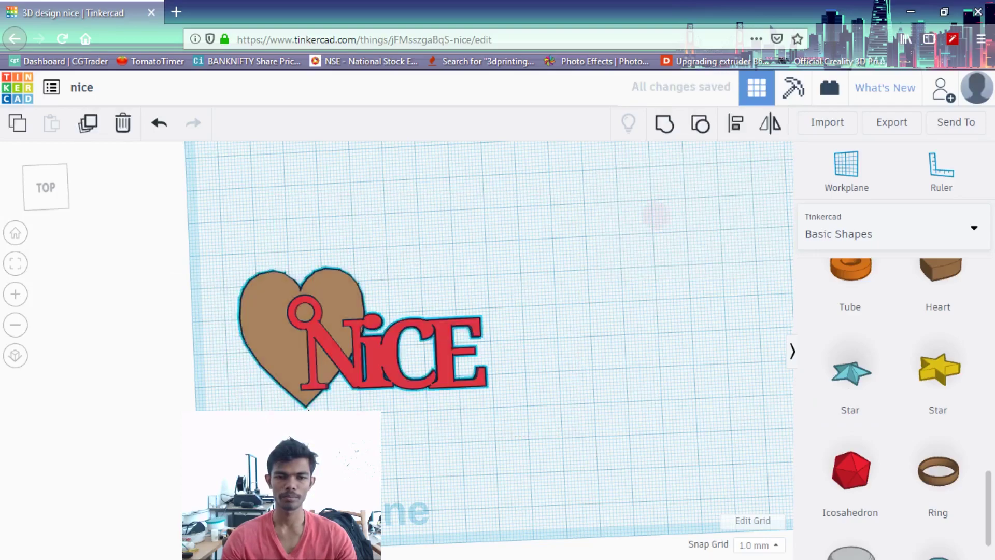
click(664, 124)
click(596, 321)
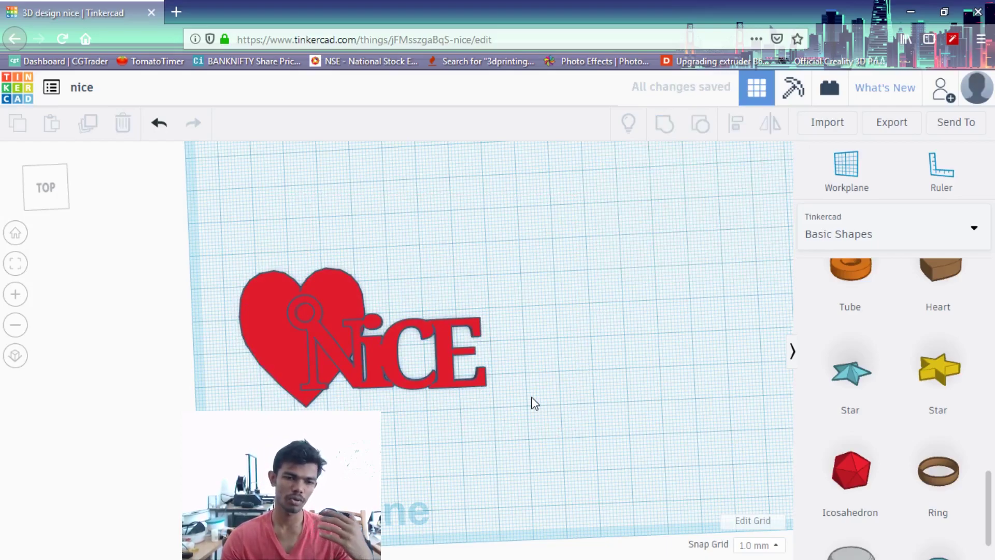
drag(534, 403, 467, 337)
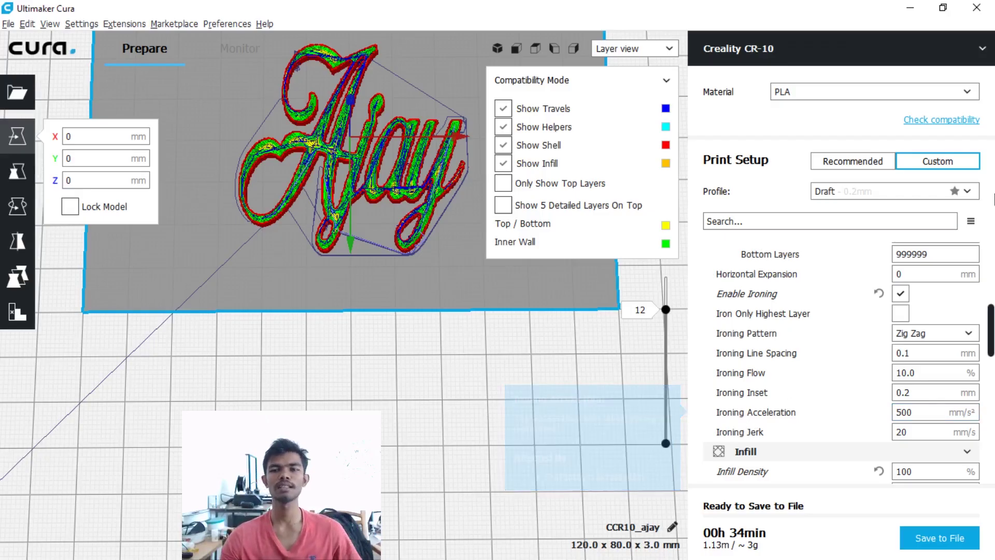
click(976, 7)
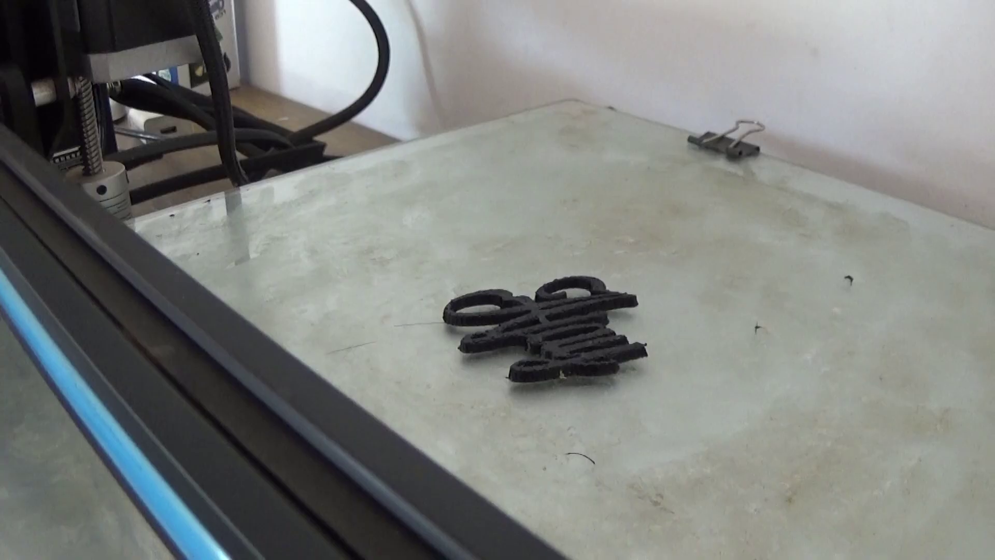